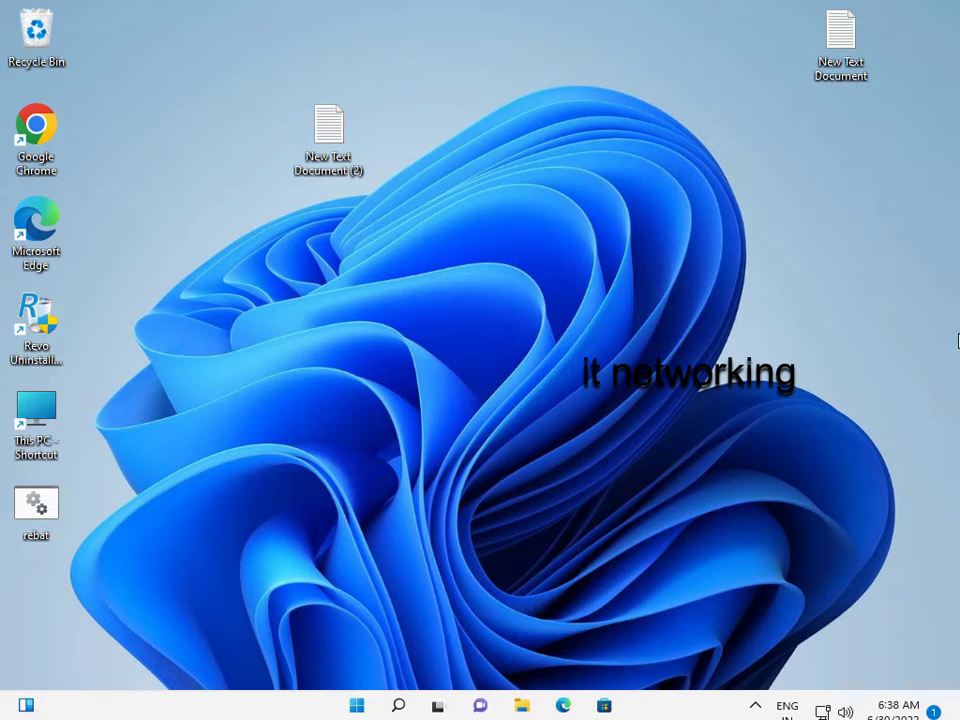
Open the Sound settings from the Hardware and Sound category of Control Panel
key("super")
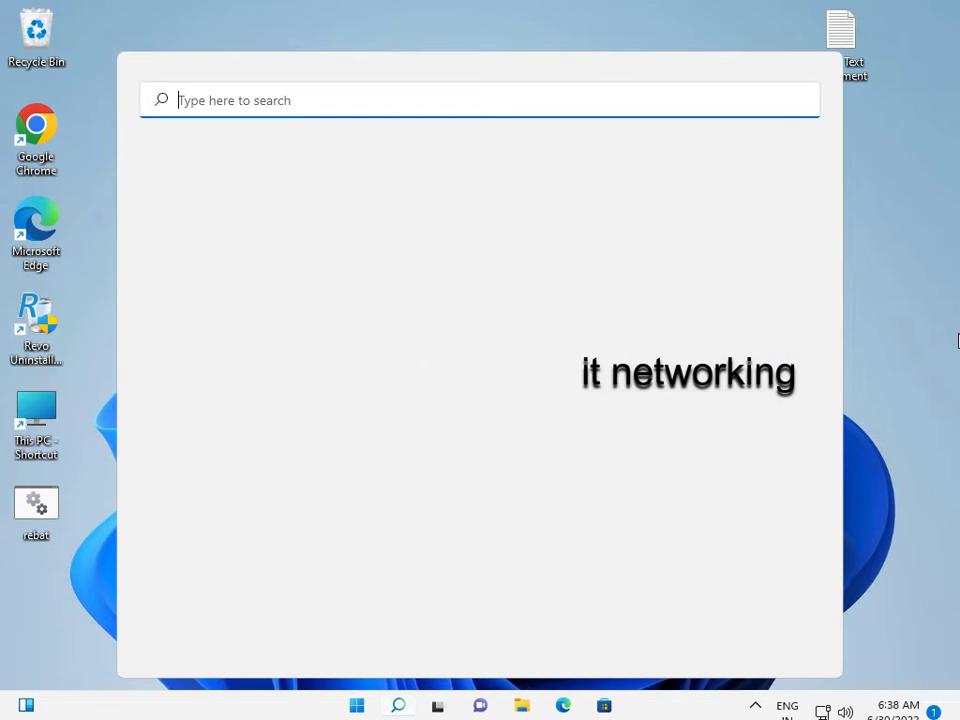
type("con")
left_click(261, 99)
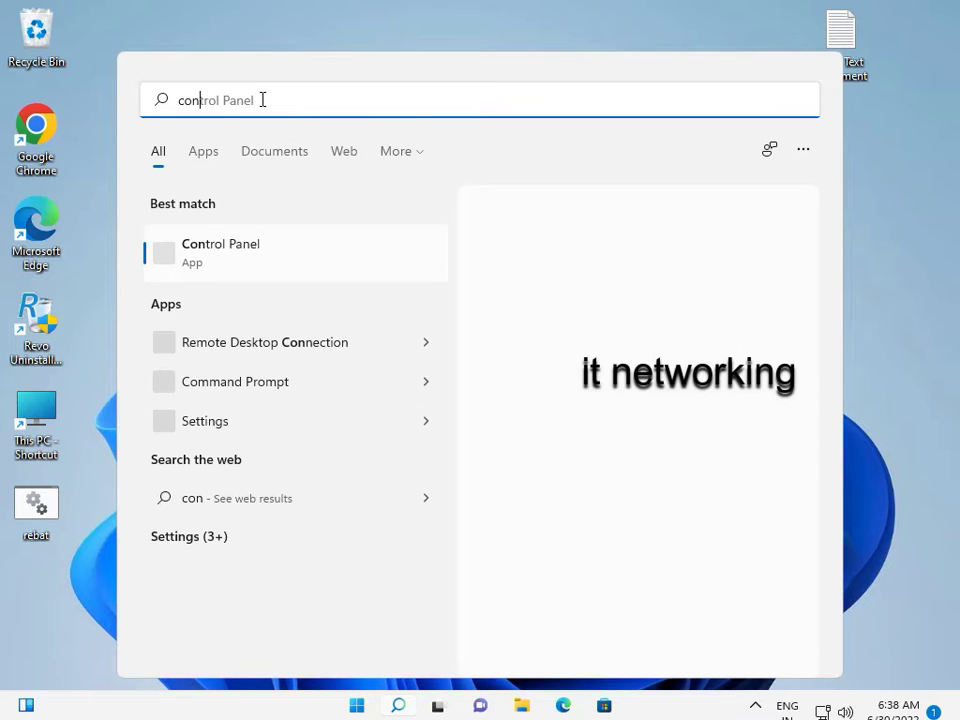
left_click(250, 253)
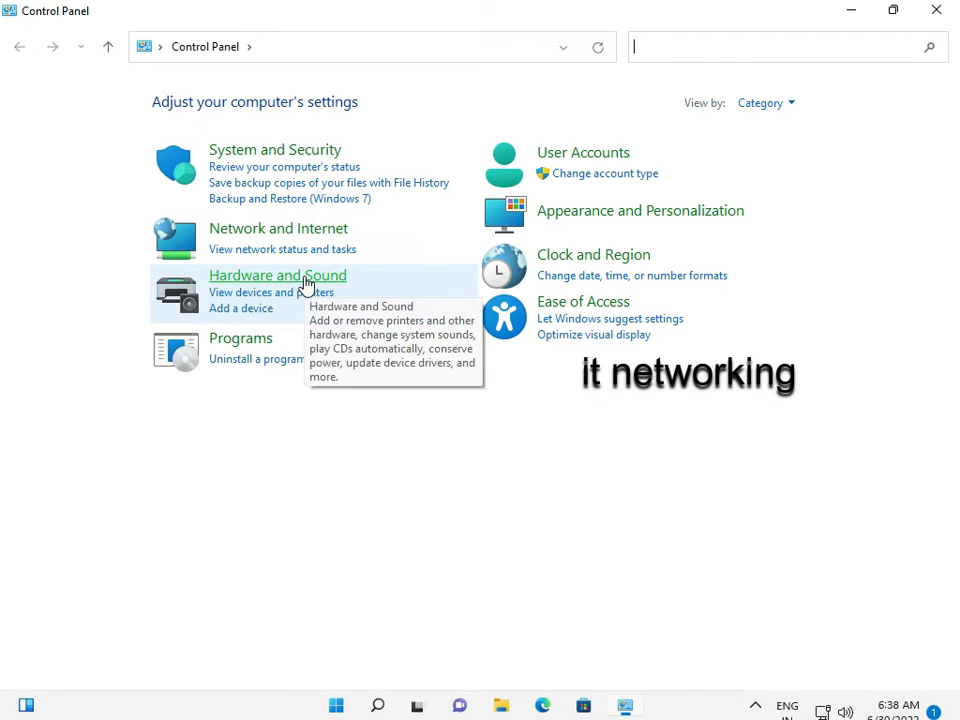
left_click(306, 284)
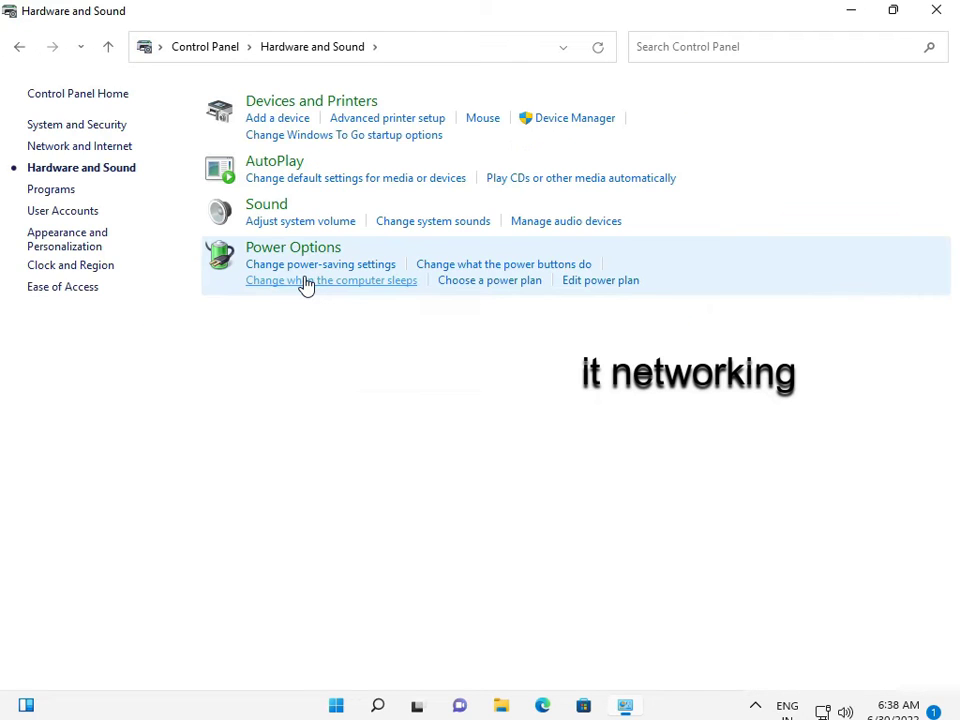
left_click(263, 212)
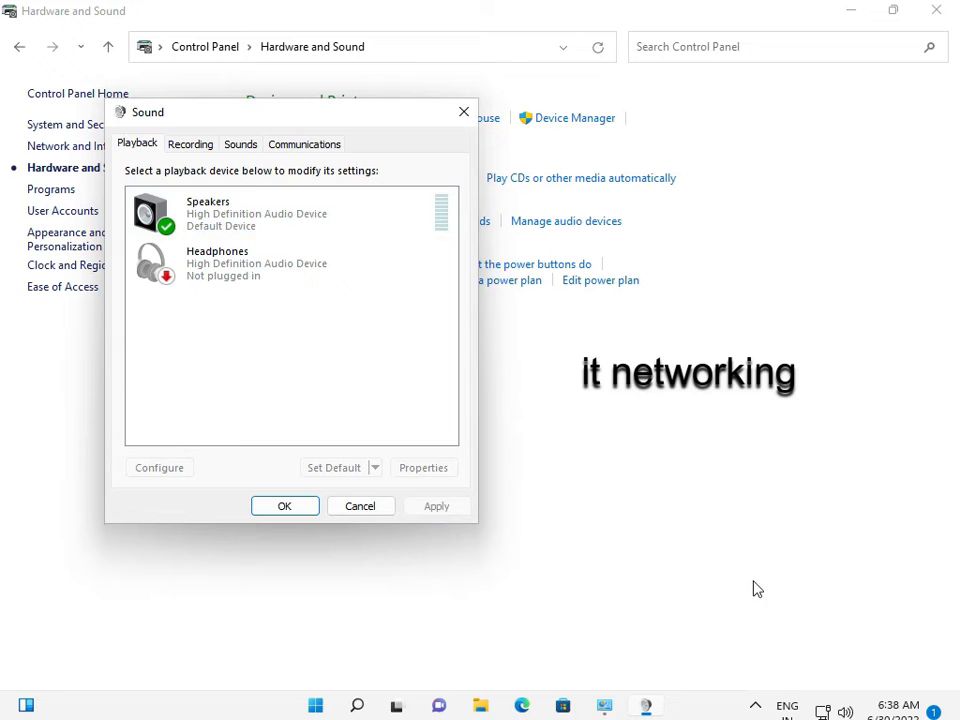
key("Escape")
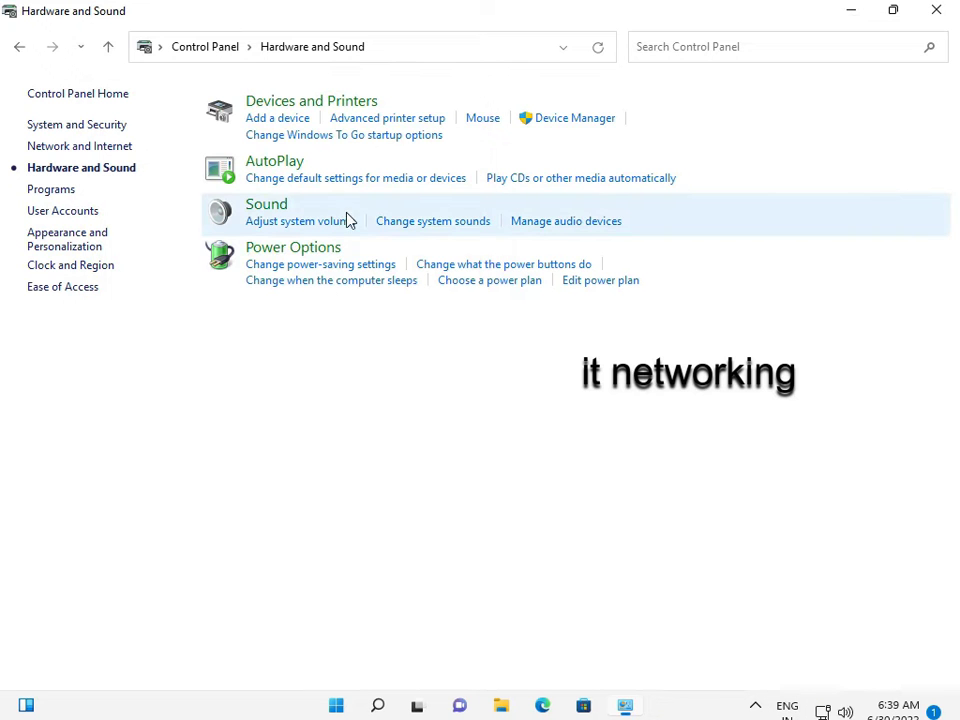
left_click(283, 206)
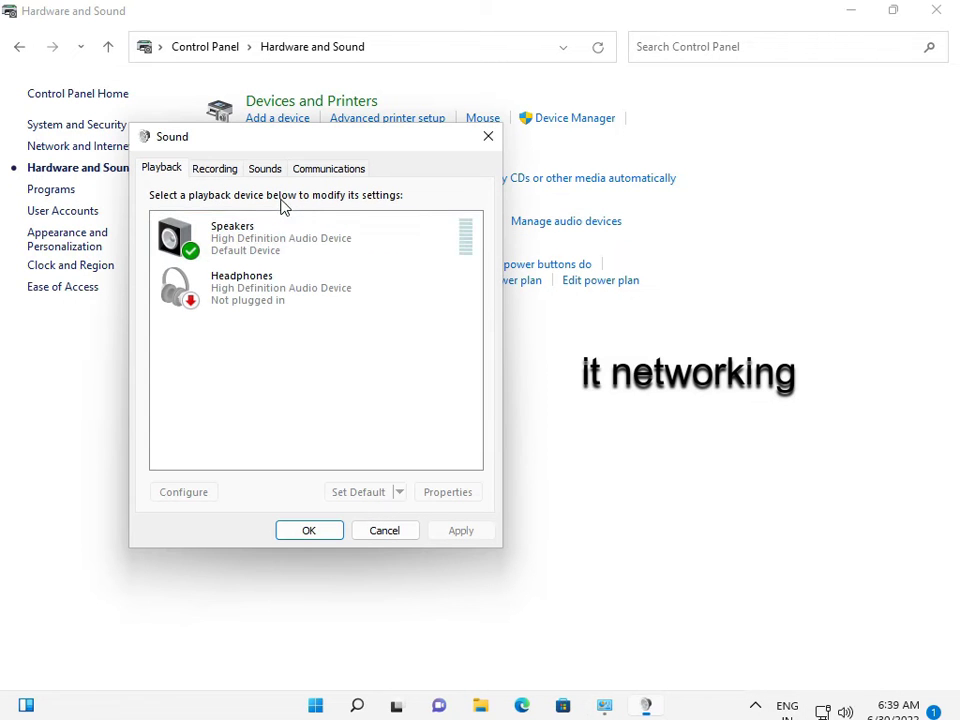
Open the properties of the default Microphone among the recording devices and show its level setting
left_click(211, 176)
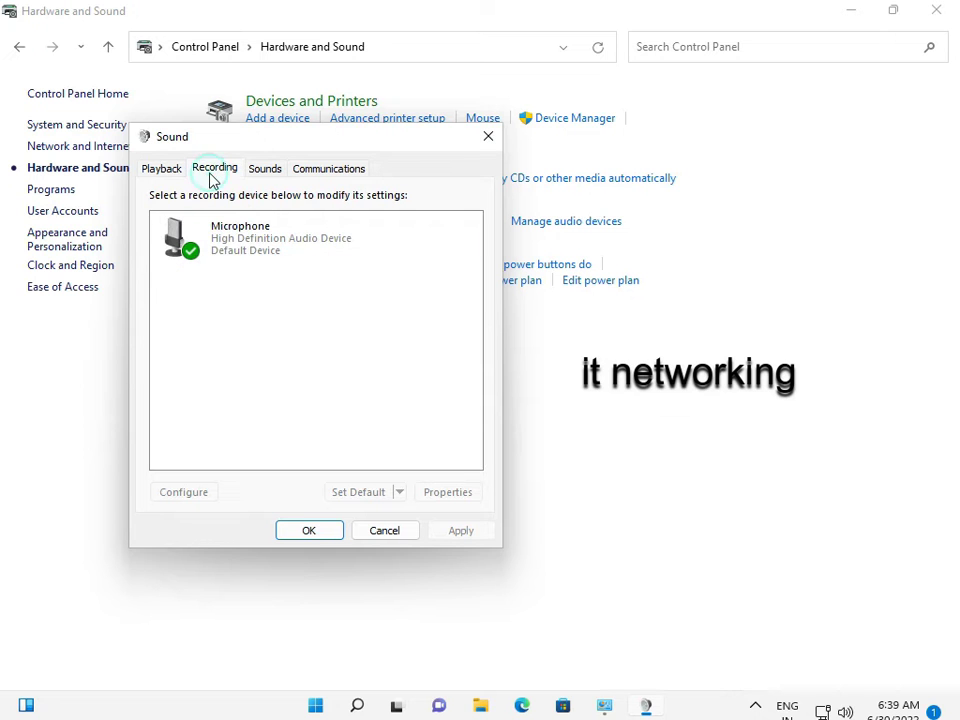
left_click(274, 250)
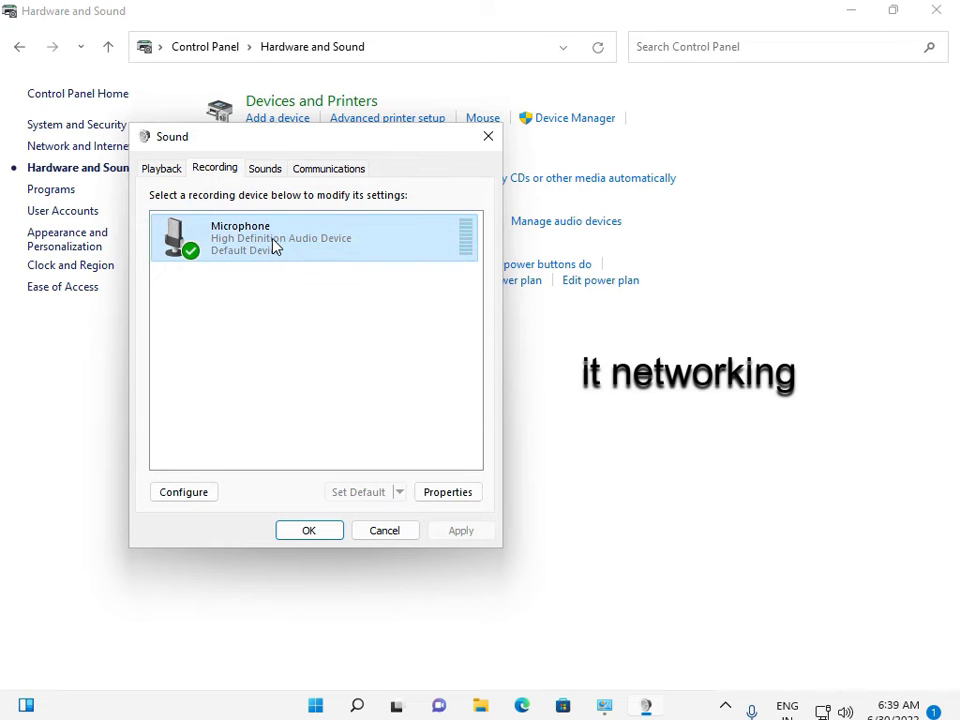
right_click(276, 247)
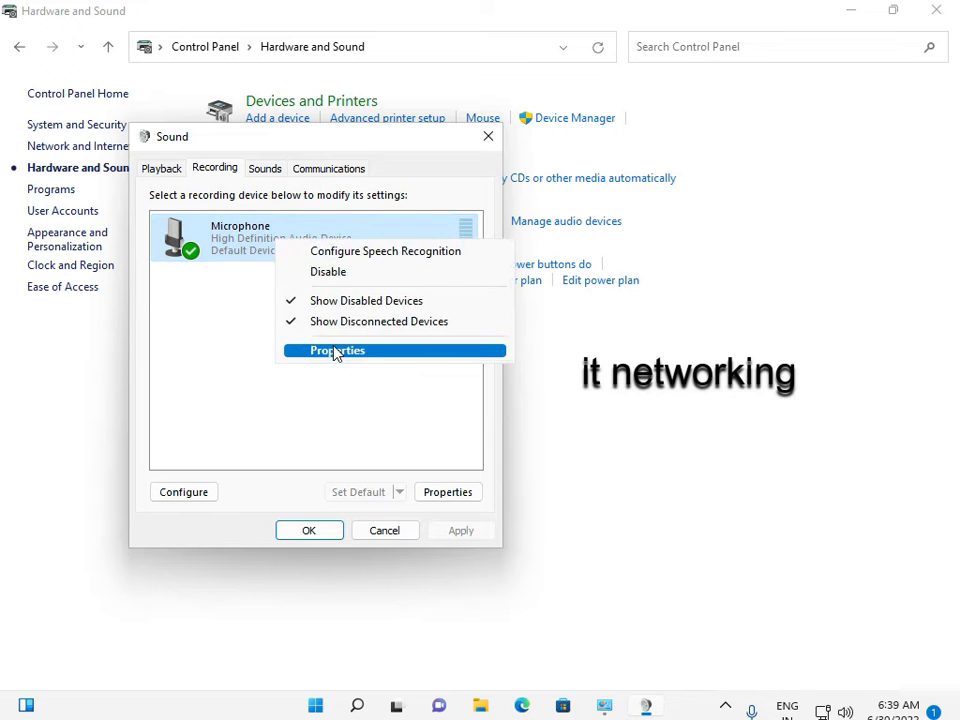
left_click(336, 352)
left_click(272, 243)
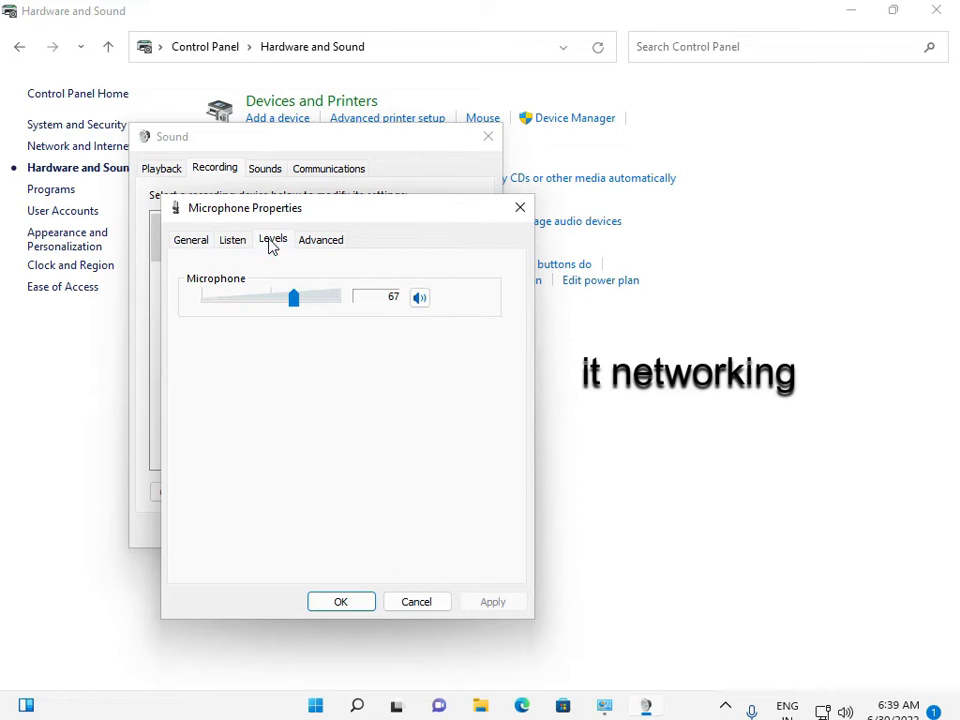
Use 2 channel, 16 bit, 44100 Hz (CD Quality) as the microphone's default format and confirm the sound settings
left_click(309, 245)
left_click(358, 327)
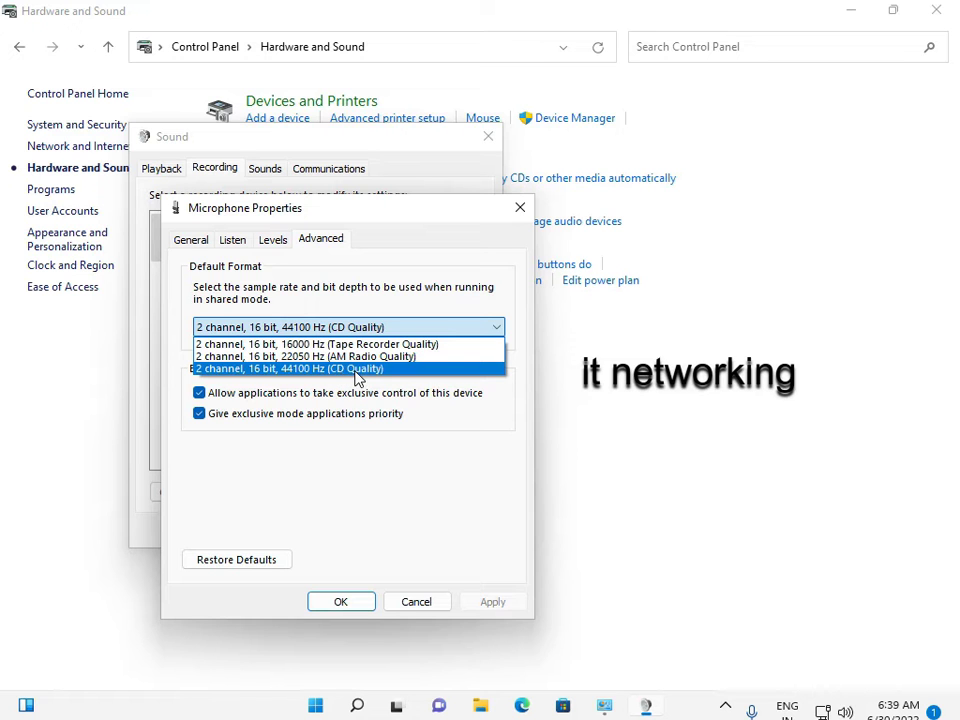
left_click(358, 603)
left_click(347, 601)
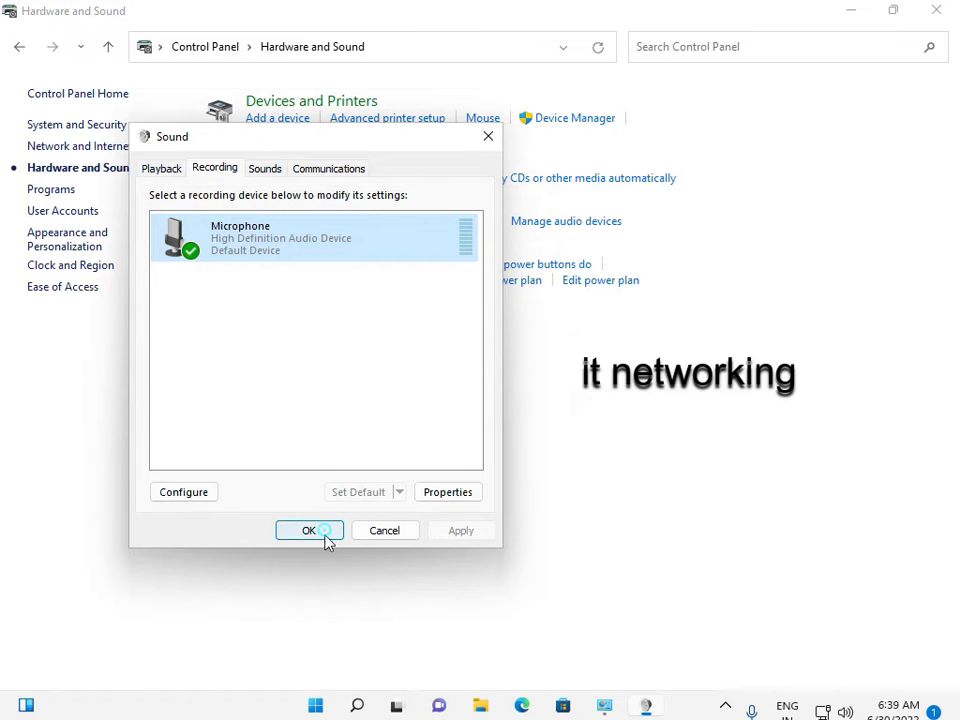
left_click(322, 530)
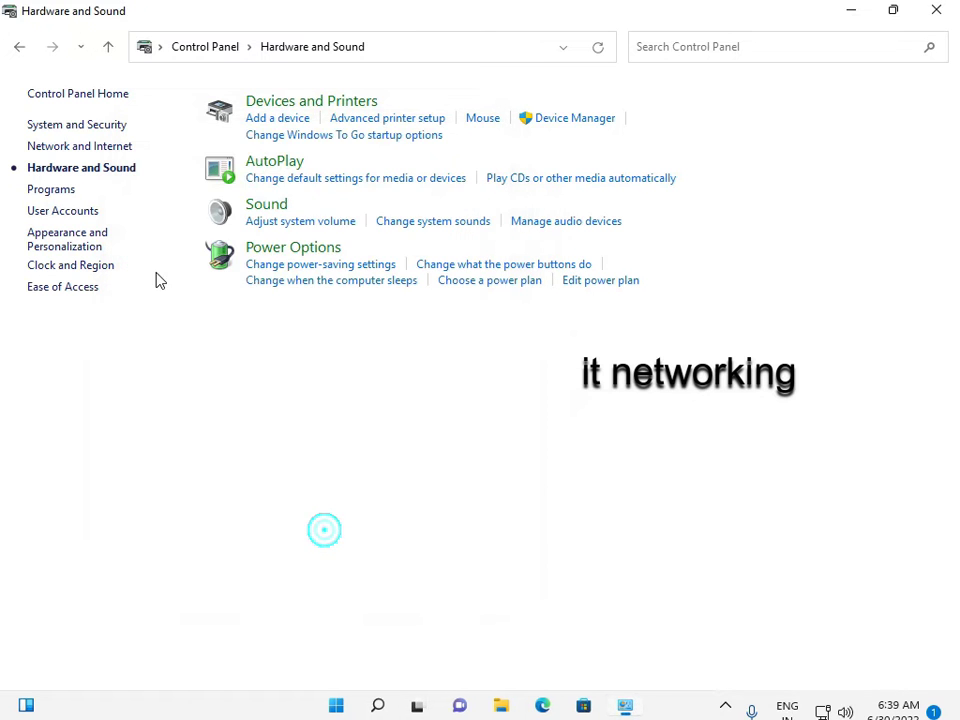
Reopen the Sound settings and check the available device options for the Speakers playback device
left_click(270, 207)
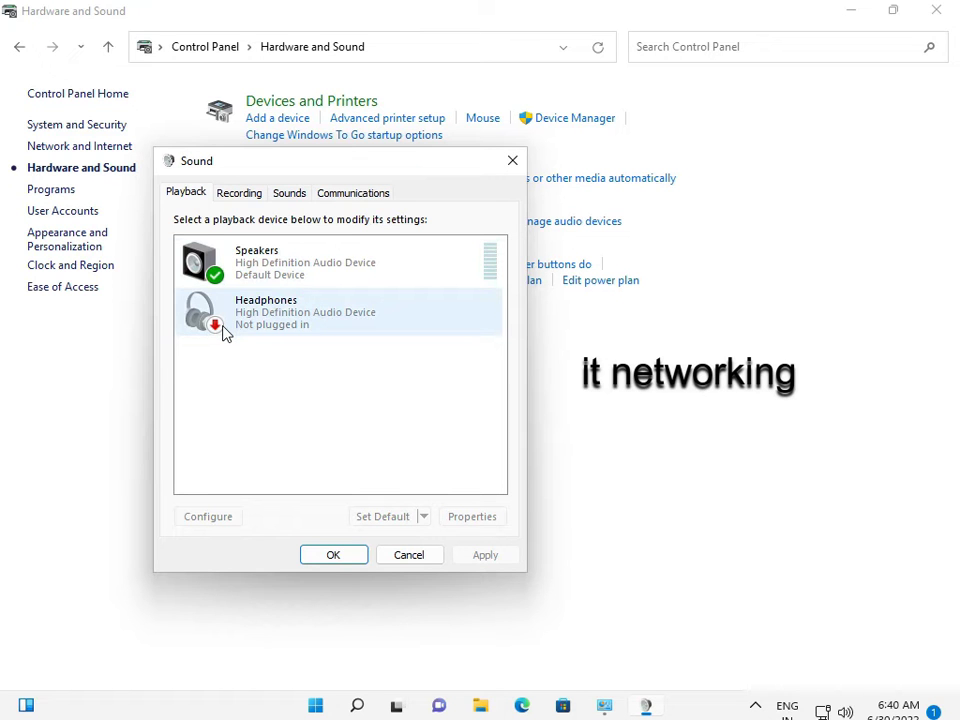
left_click(236, 195)
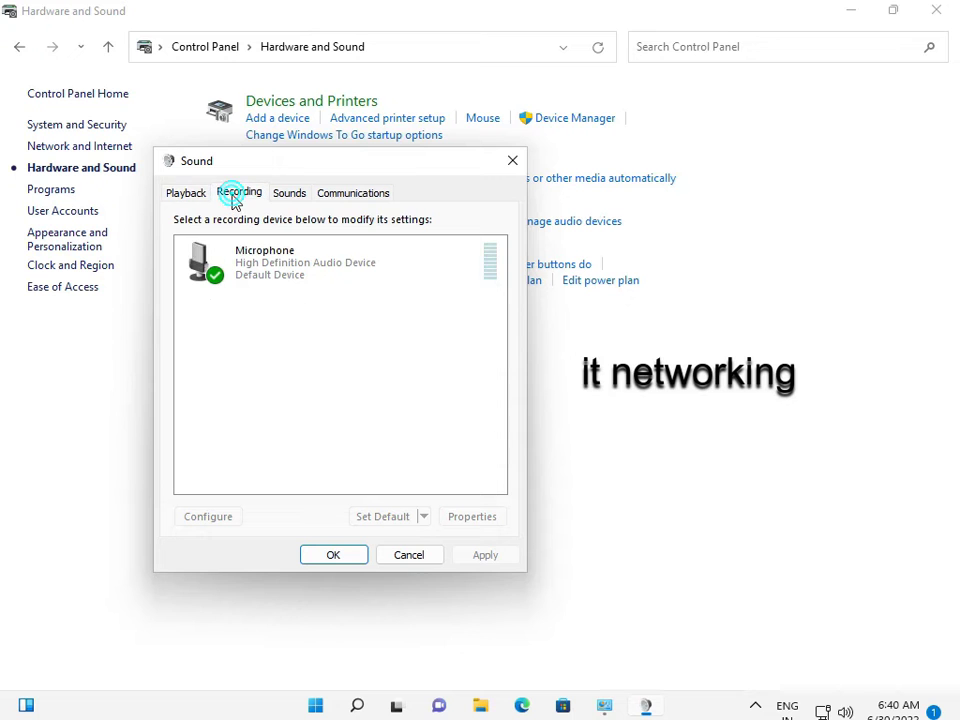
left_click(176, 194)
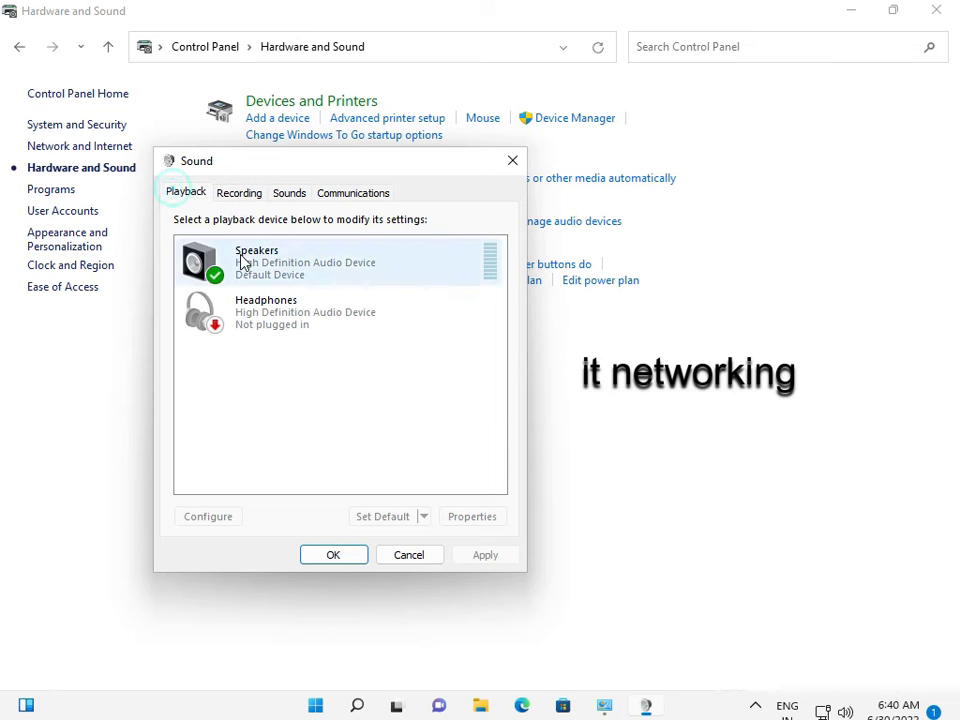
left_click(262, 266)
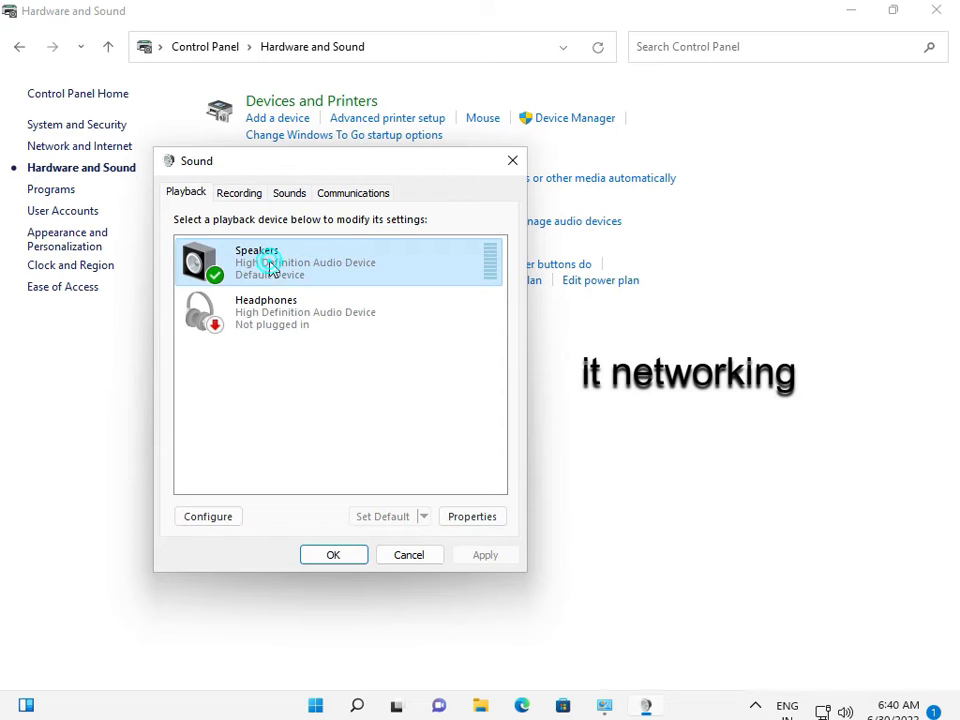
right_click(262, 262)
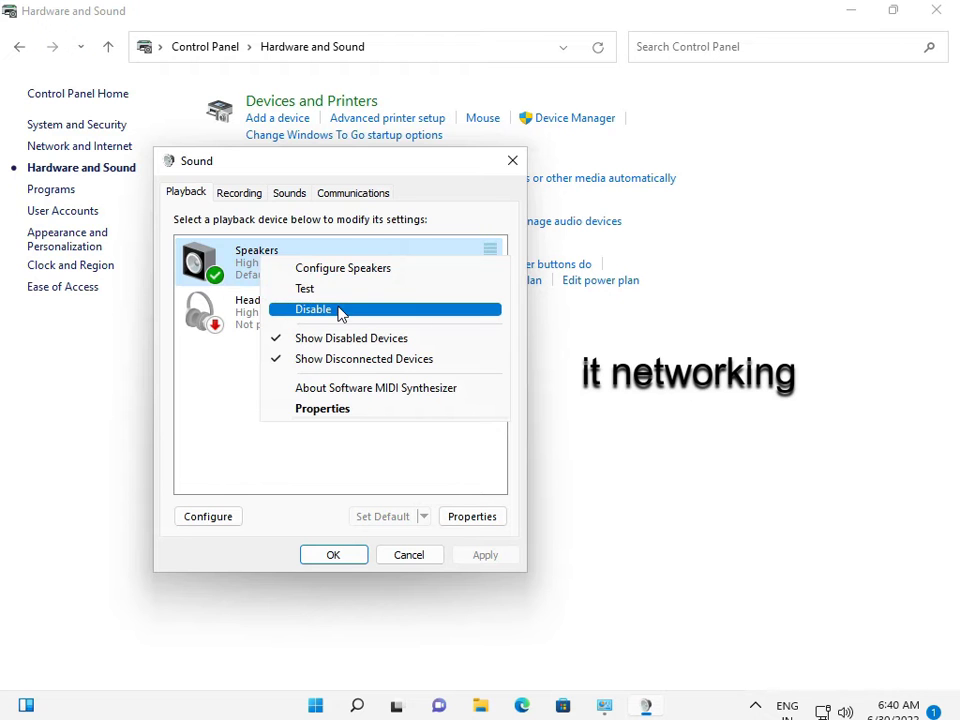
Check the available device options for the Microphone among the recording devices
left_click(231, 195)
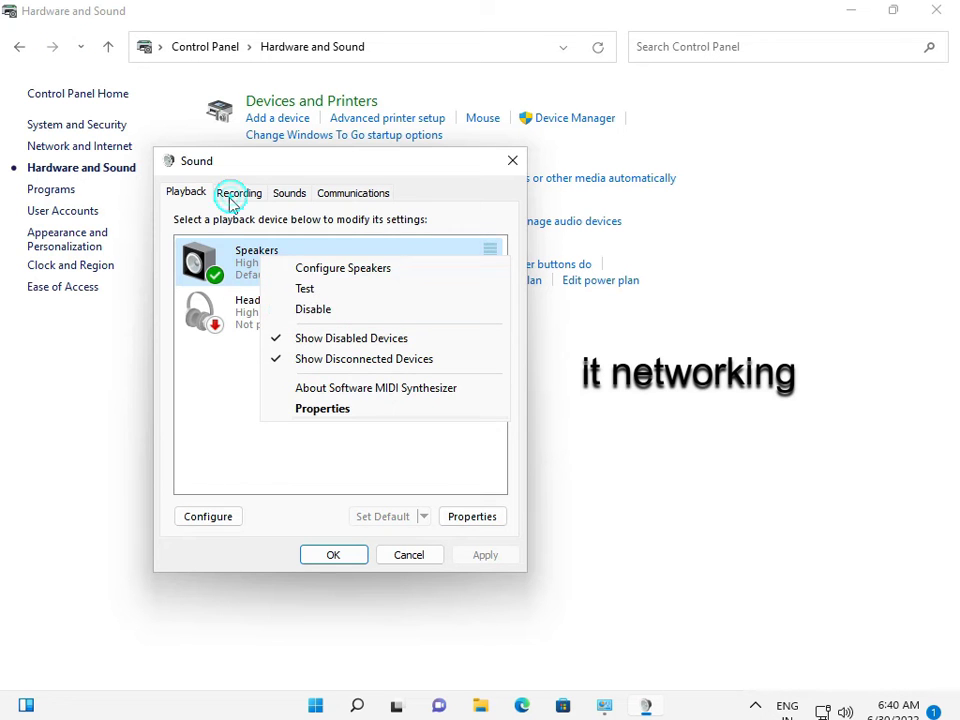
right_click(258, 259)
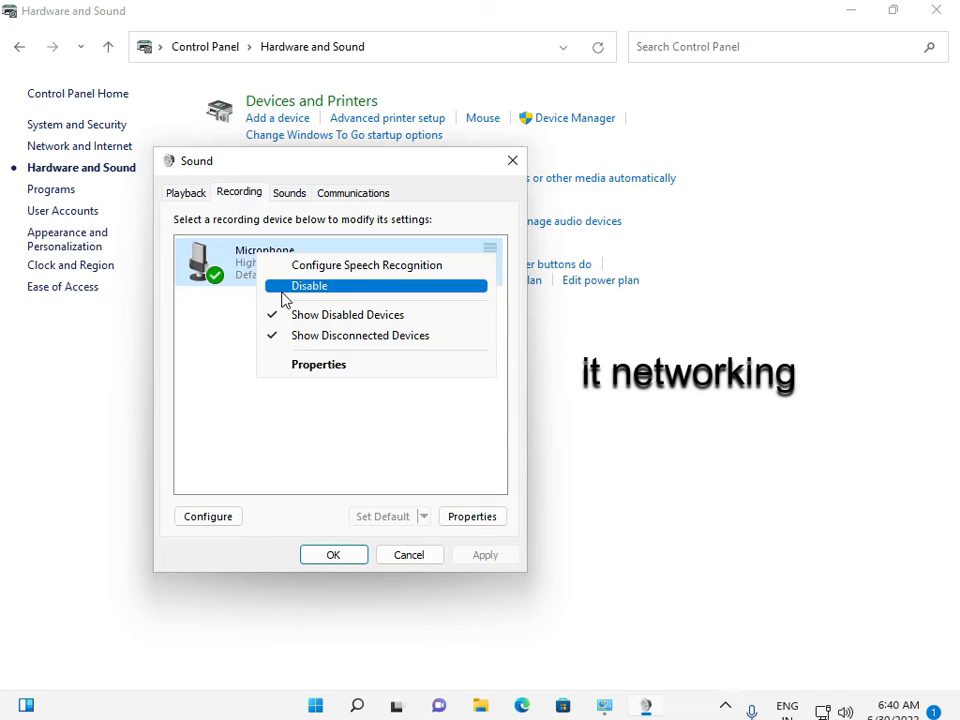
left_click(291, 349)
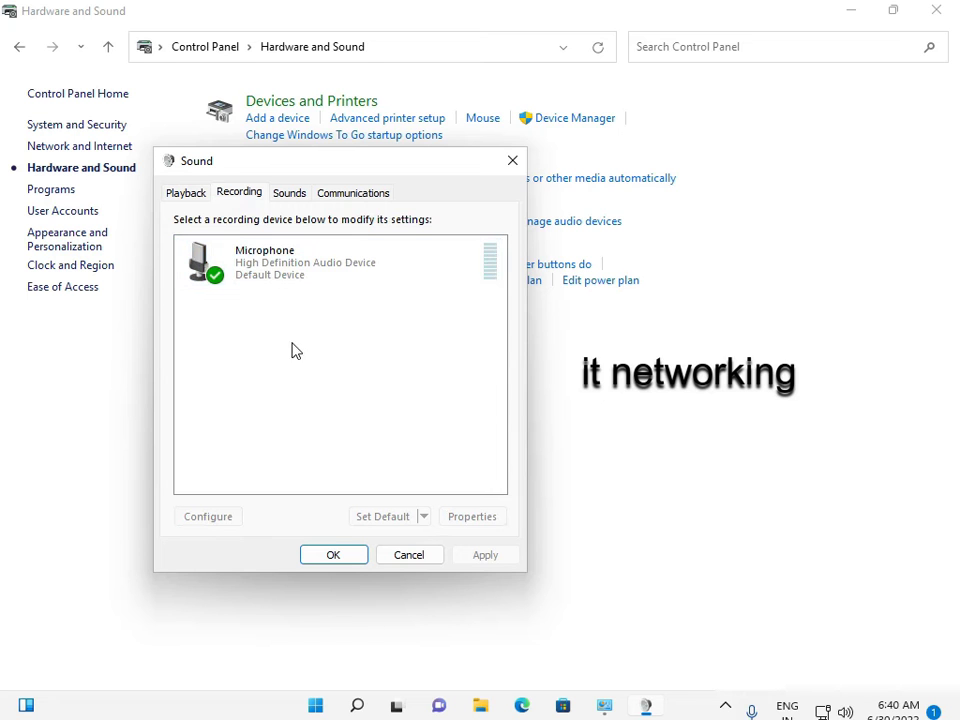
left_click(263, 278)
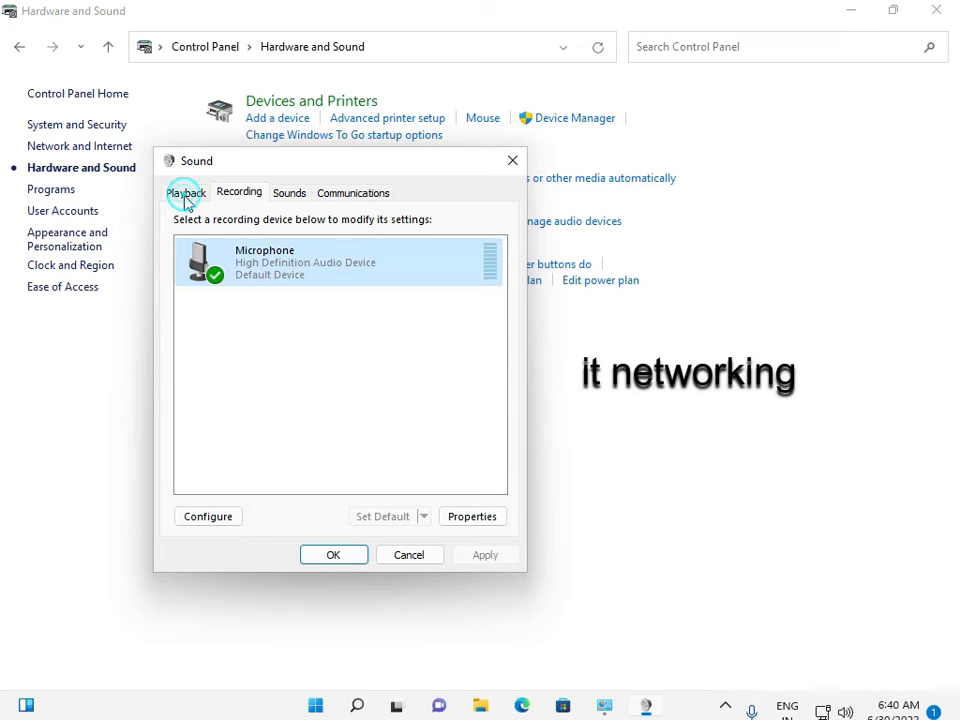
Run a test sound on the Speakers playback device and confirm the Sound settings
left_click(185, 195)
right_click(258, 254)
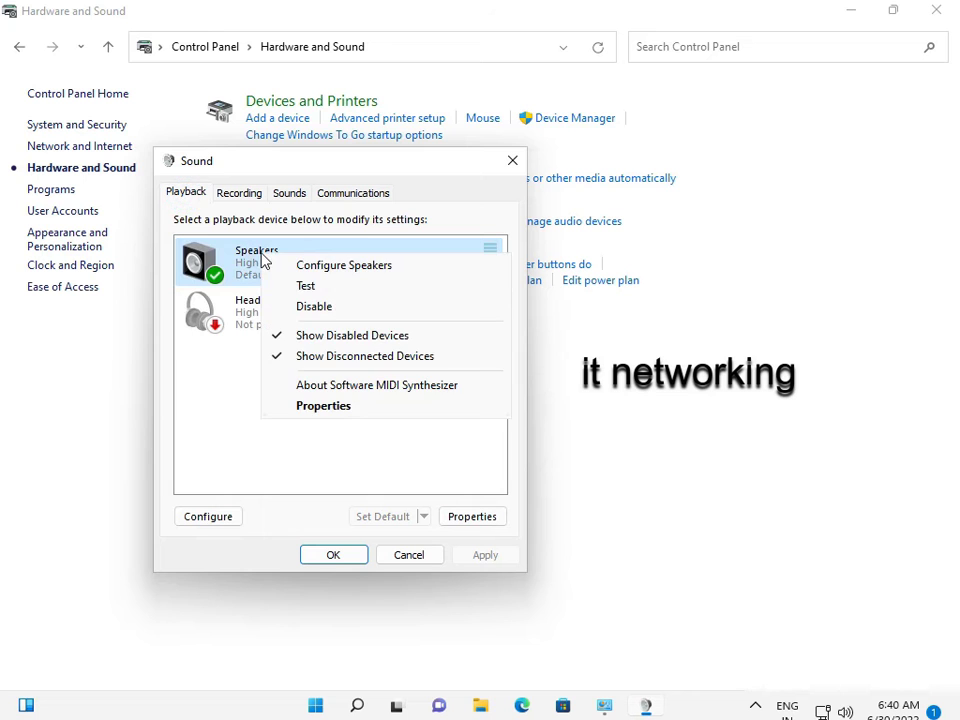
left_click(297, 289)
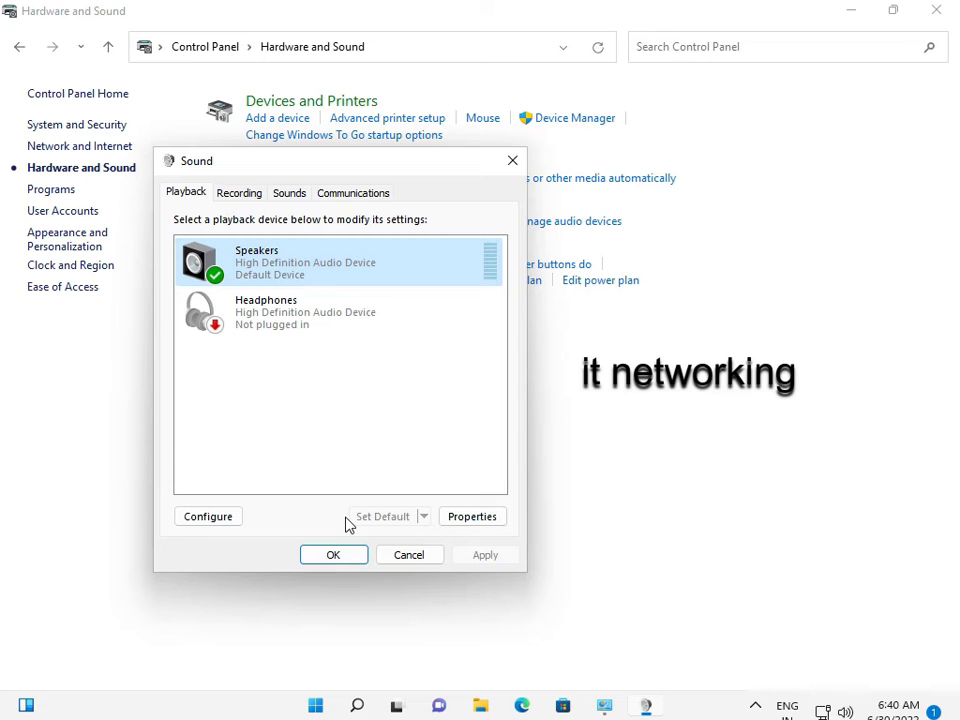
left_click(345, 556)
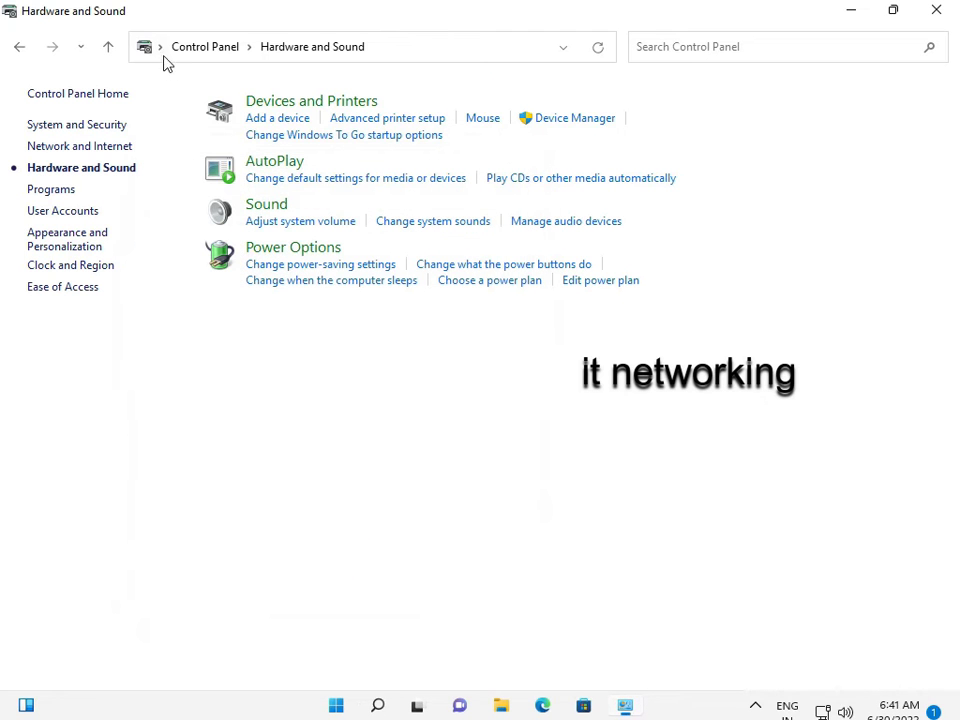
Go to This PC, open Computer Management for it and show the Device Manager
left_click(160, 47)
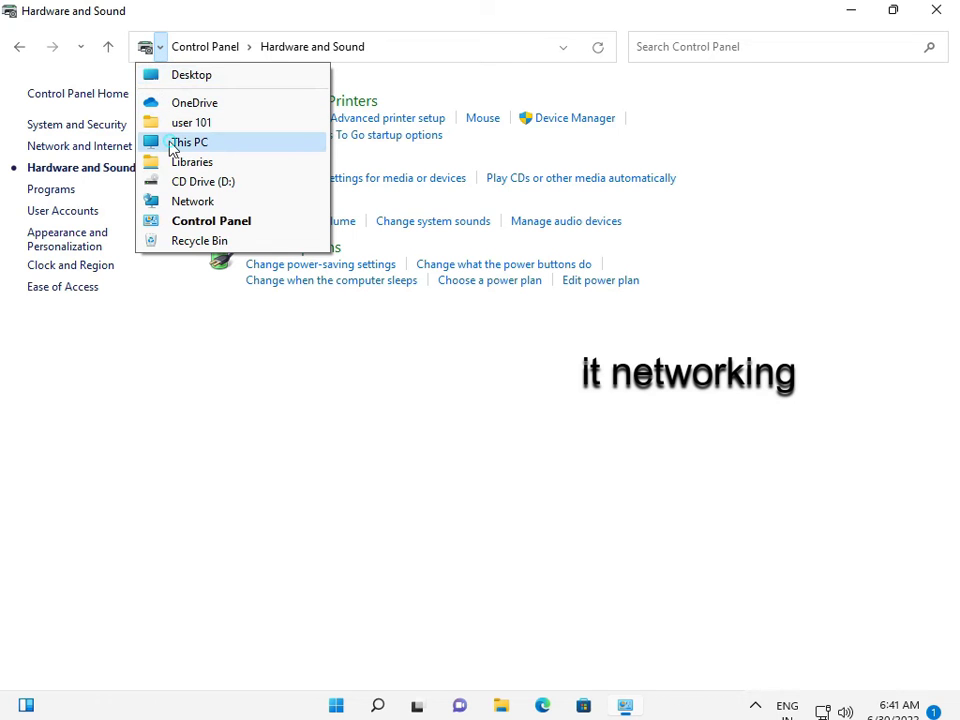
left_click(172, 145)
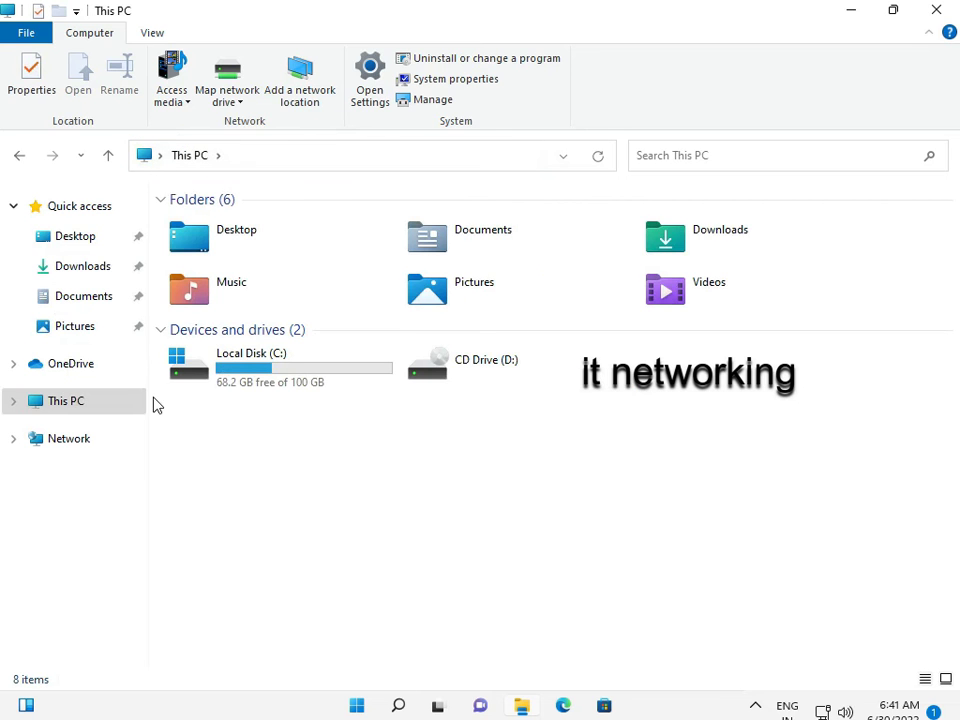
right_click(107, 414)
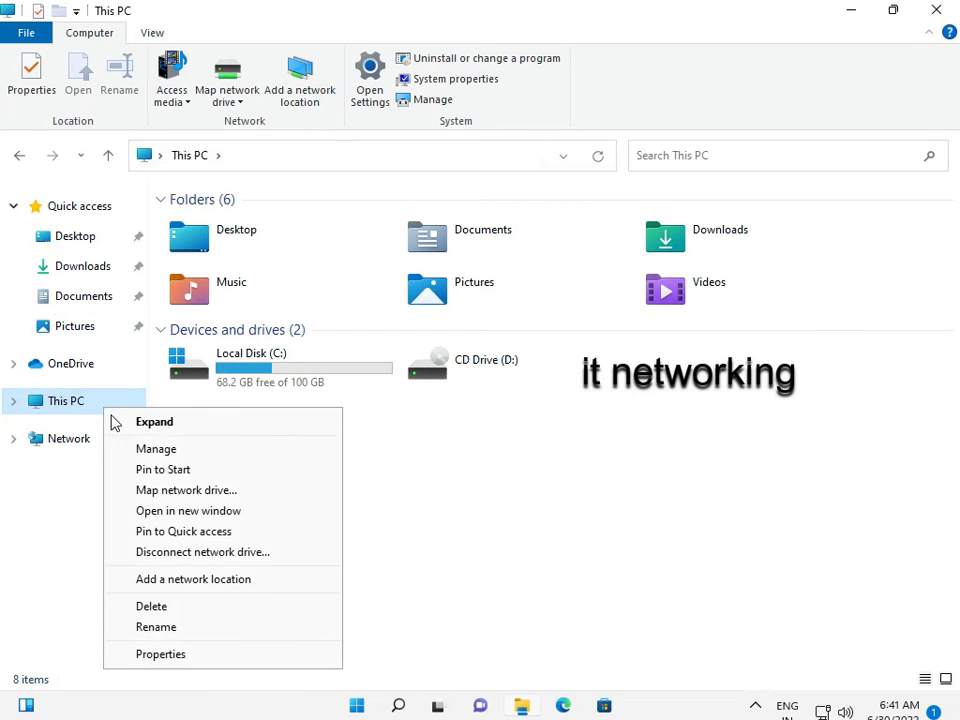
left_click(137, 449)
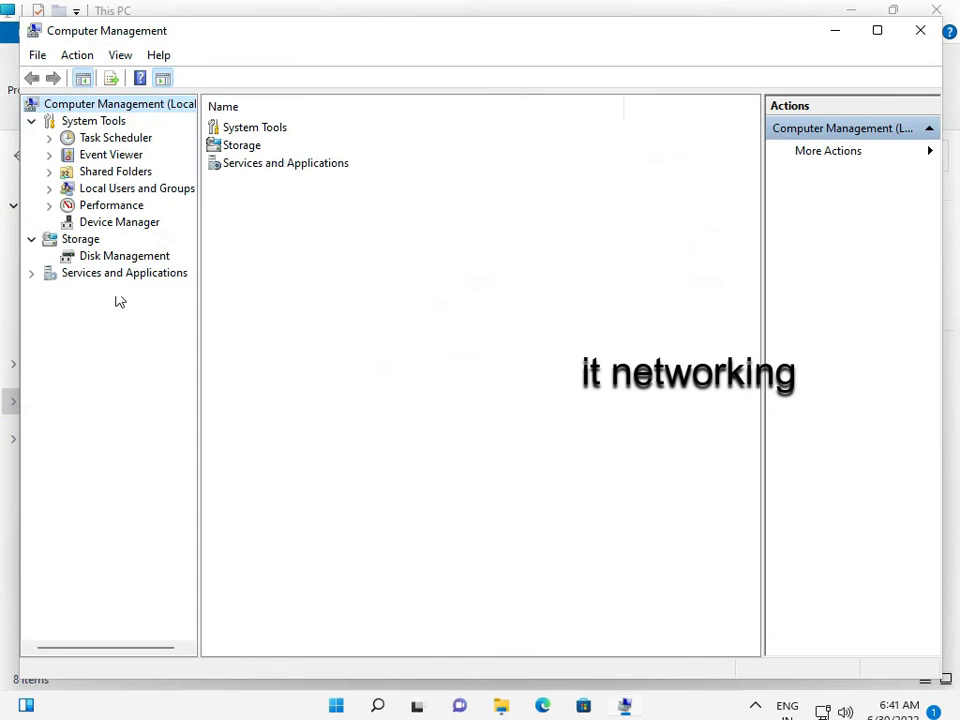
left_click(124, 222)
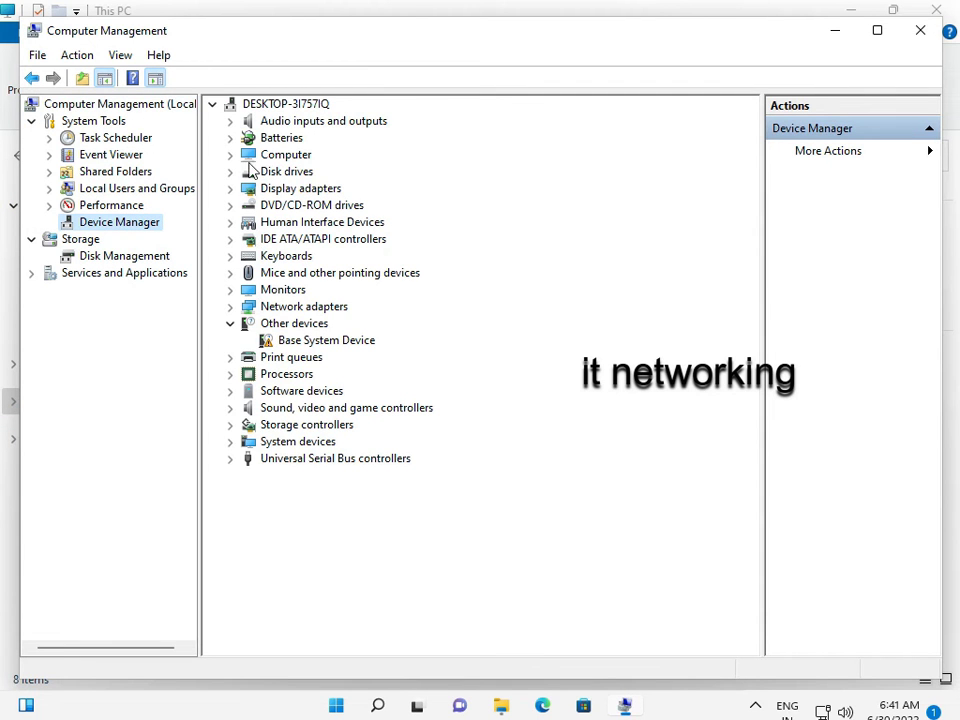
Search automatically for an updated driver for the Microphone (High Definition Audio Device) under Audio inputs and outputs
left_click(231, 122)
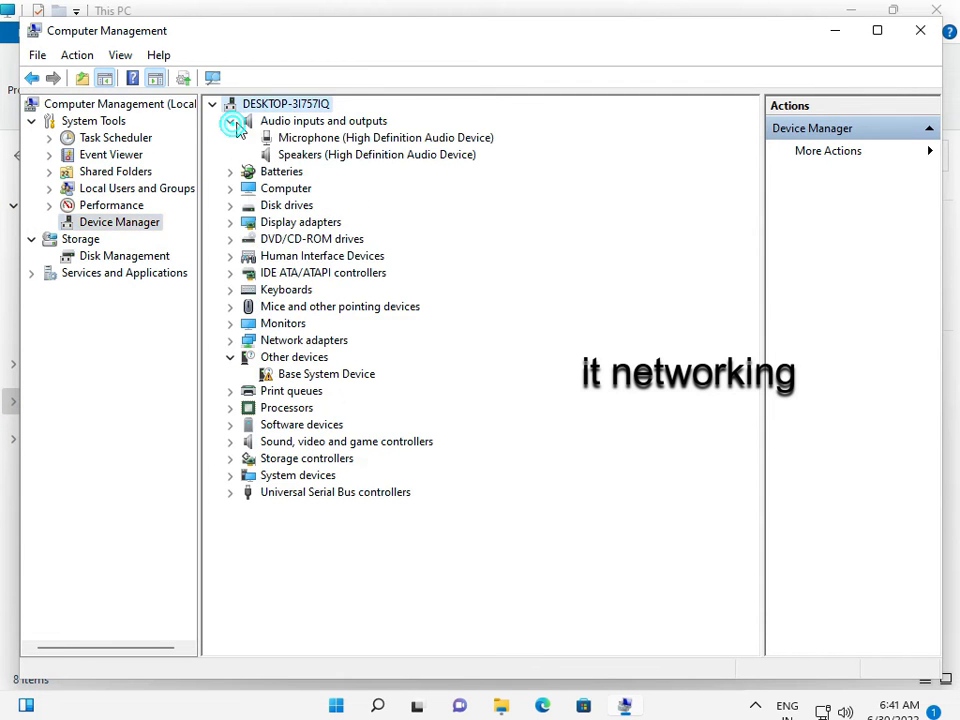
left_click(326, 140)
right_click(326, 140)
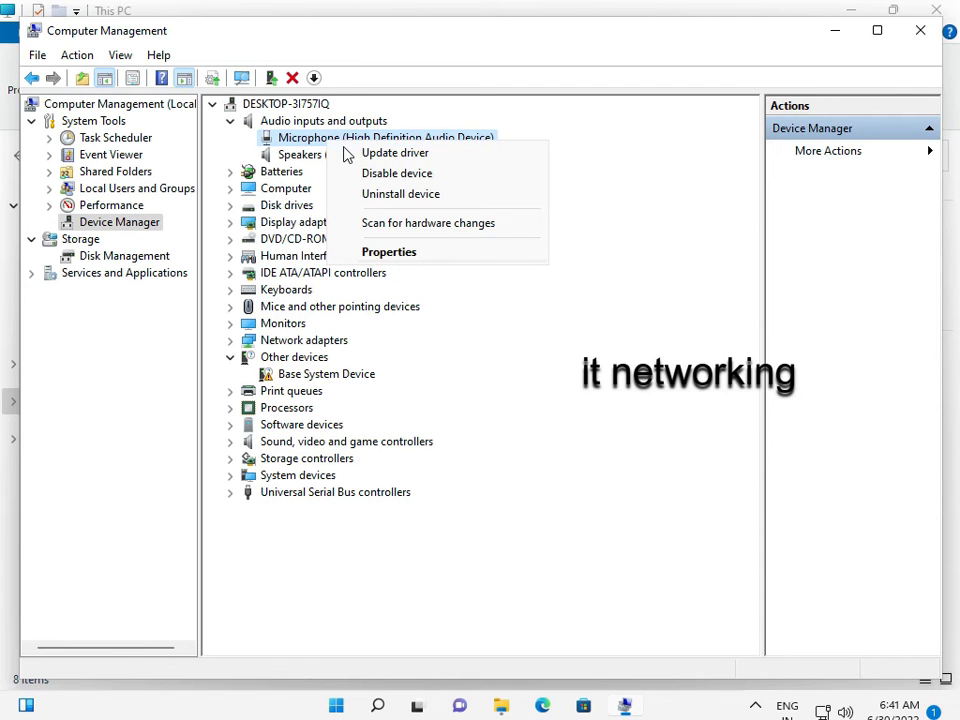
left_click(360, 157)
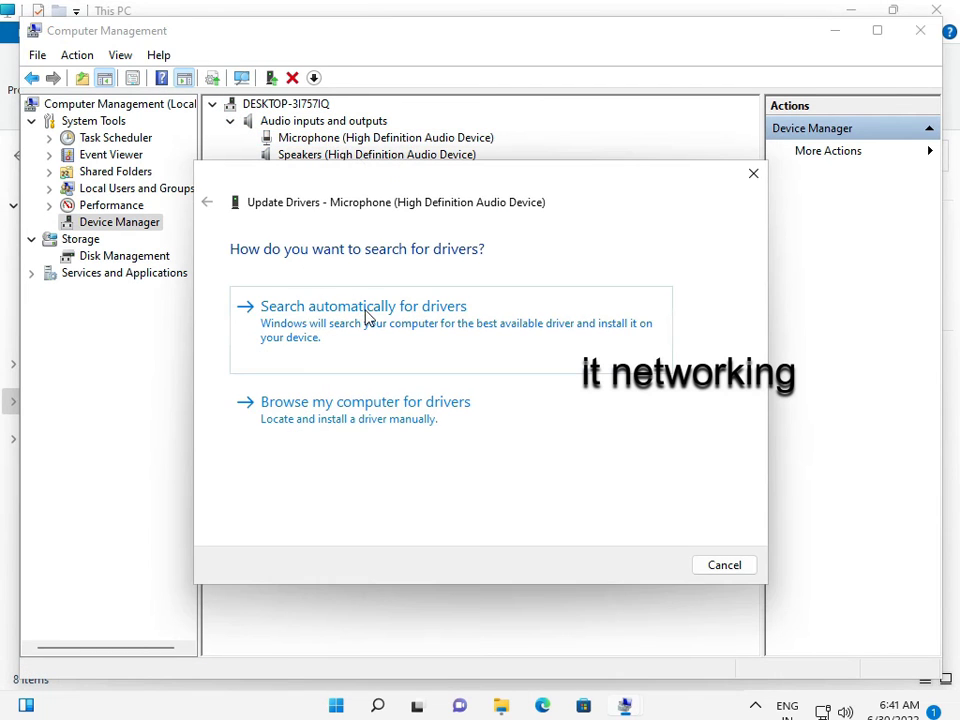
left_click(368, 316)
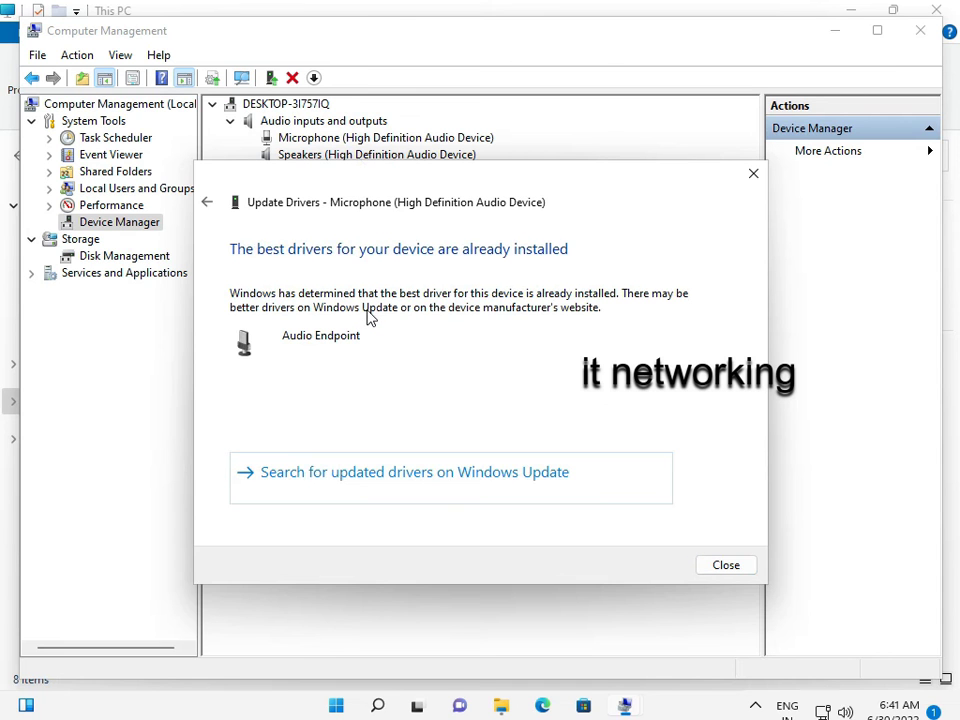
Close the microphone's driver update and search automatically for an updated driver for the Speakers (High Definition Audio Device)
left_click(735, 568)
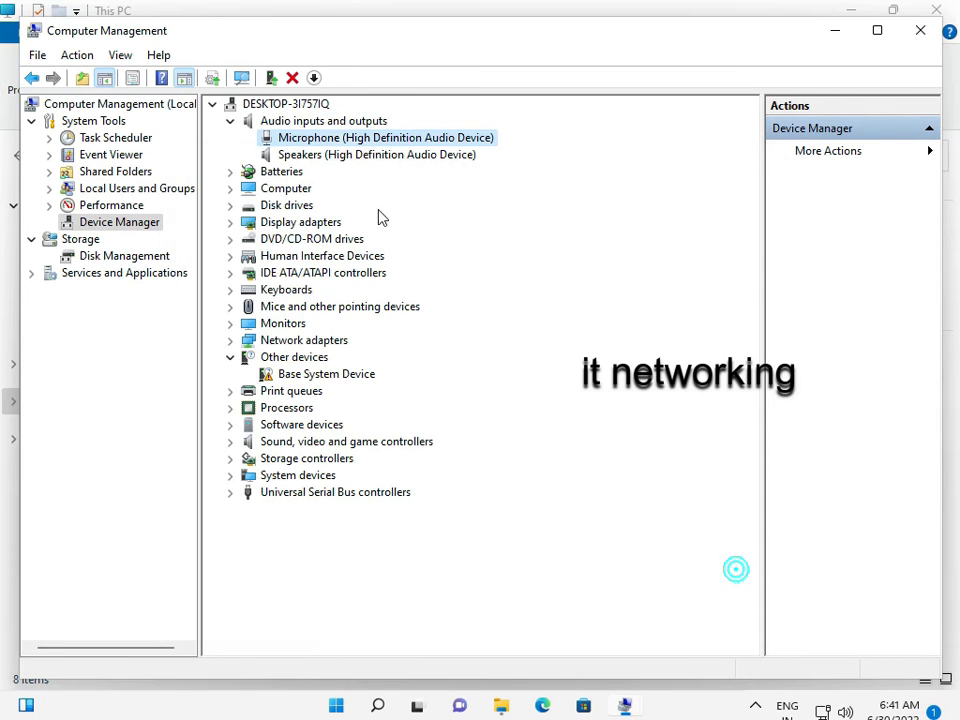
left_click(358, 157)
right_click(366, 159)
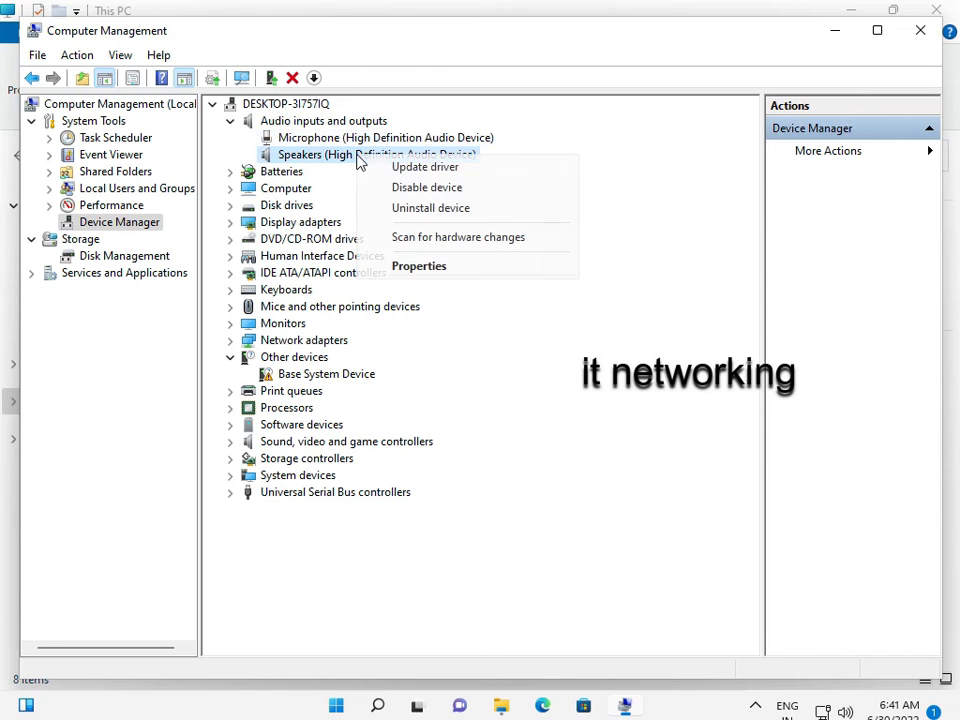
left_click(375, 168)
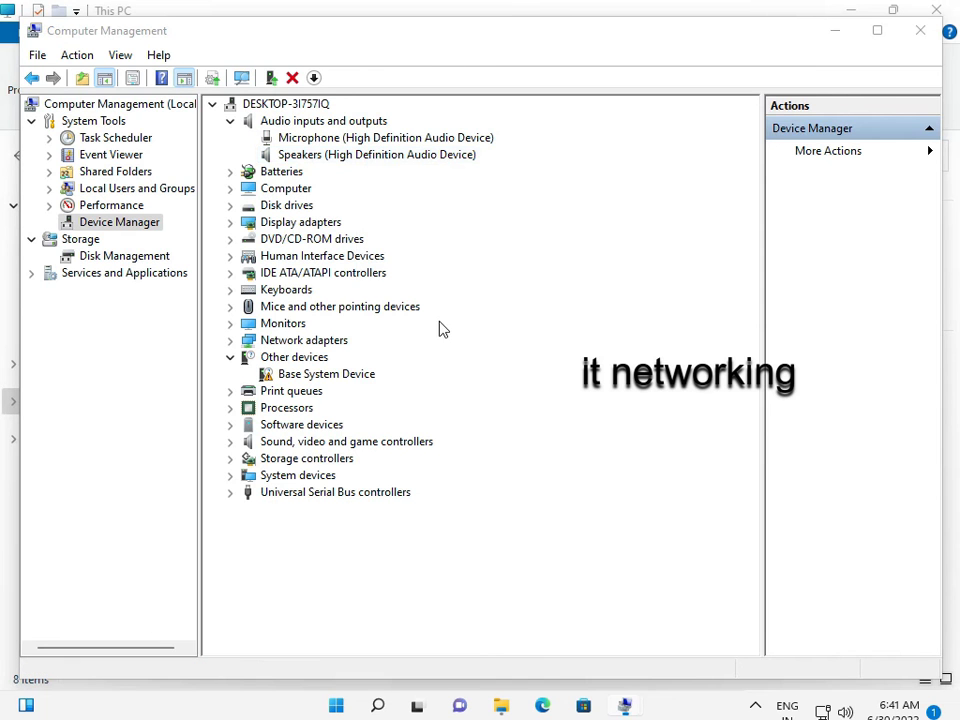
left_click(426, 347)
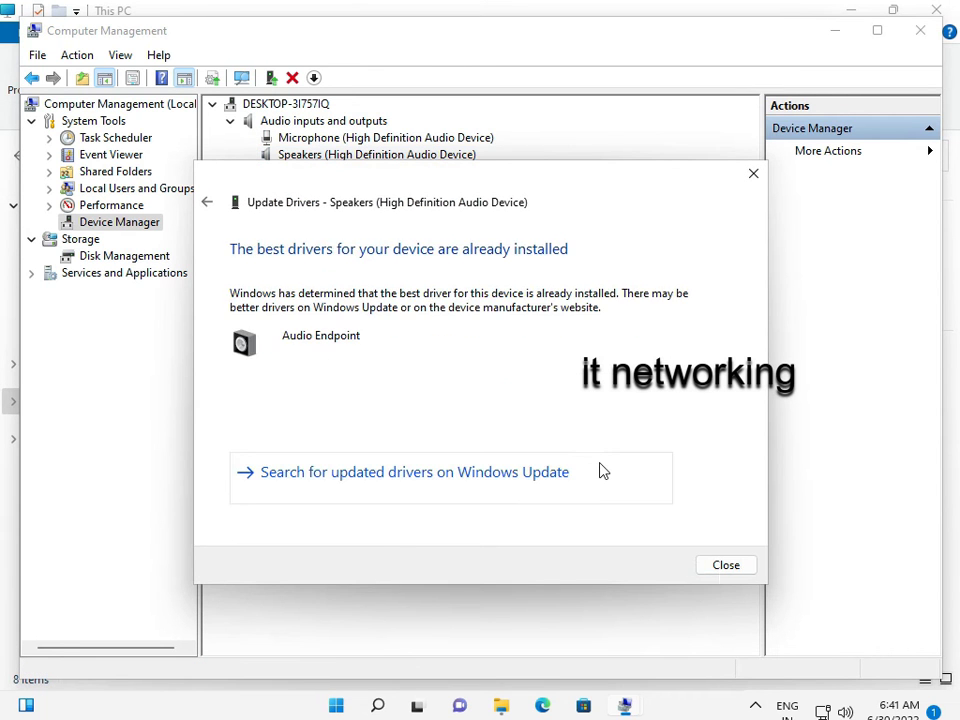
left_click(731, 568)
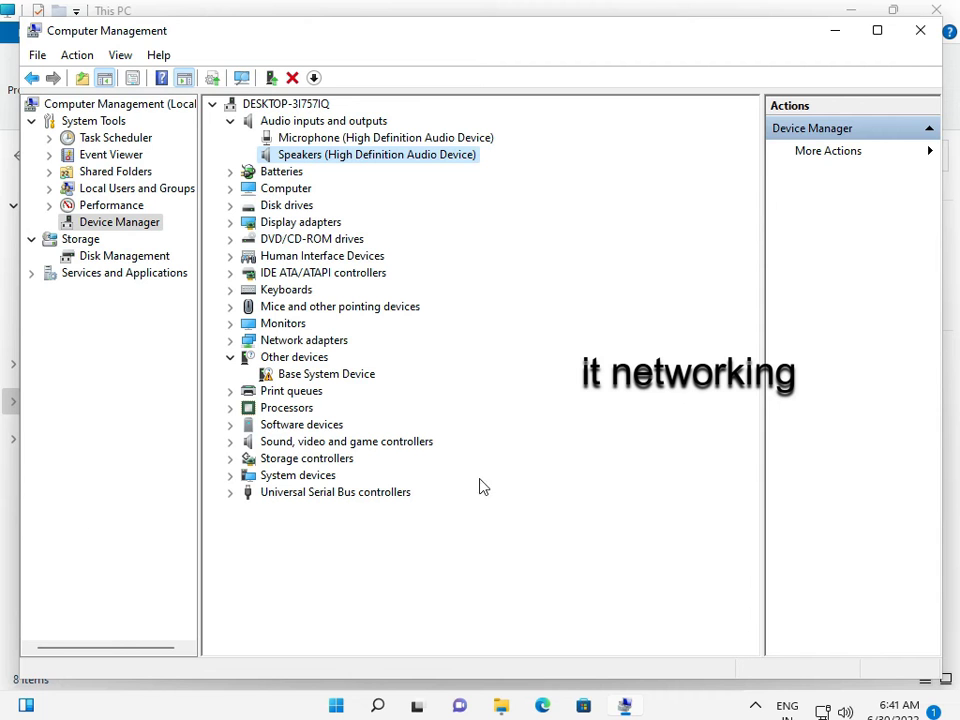
right_click(420, 142)
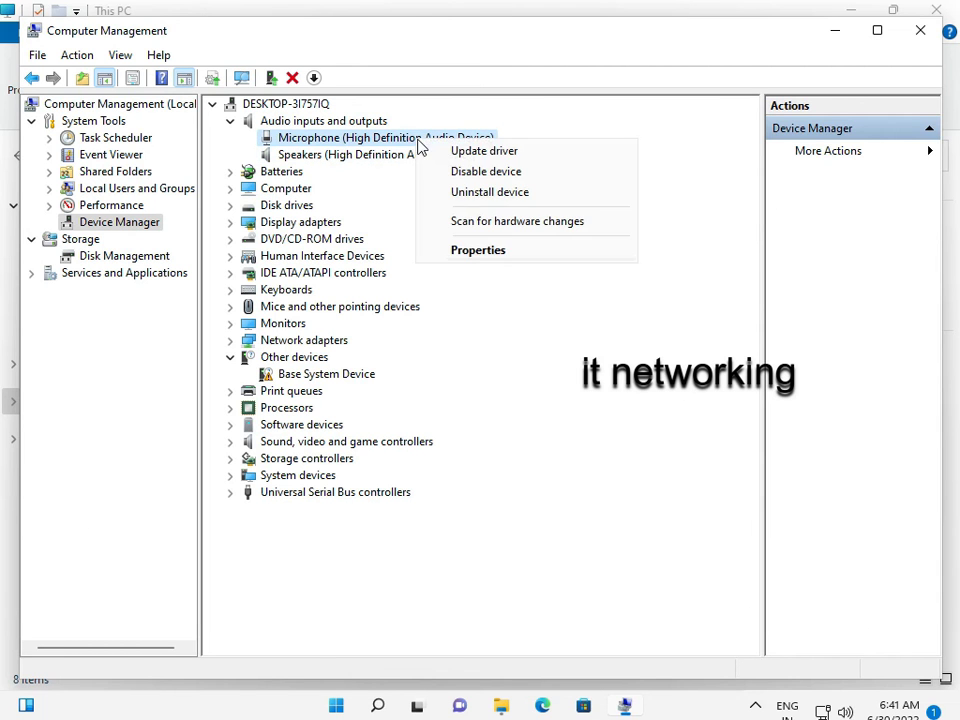
left_click(428, 151)
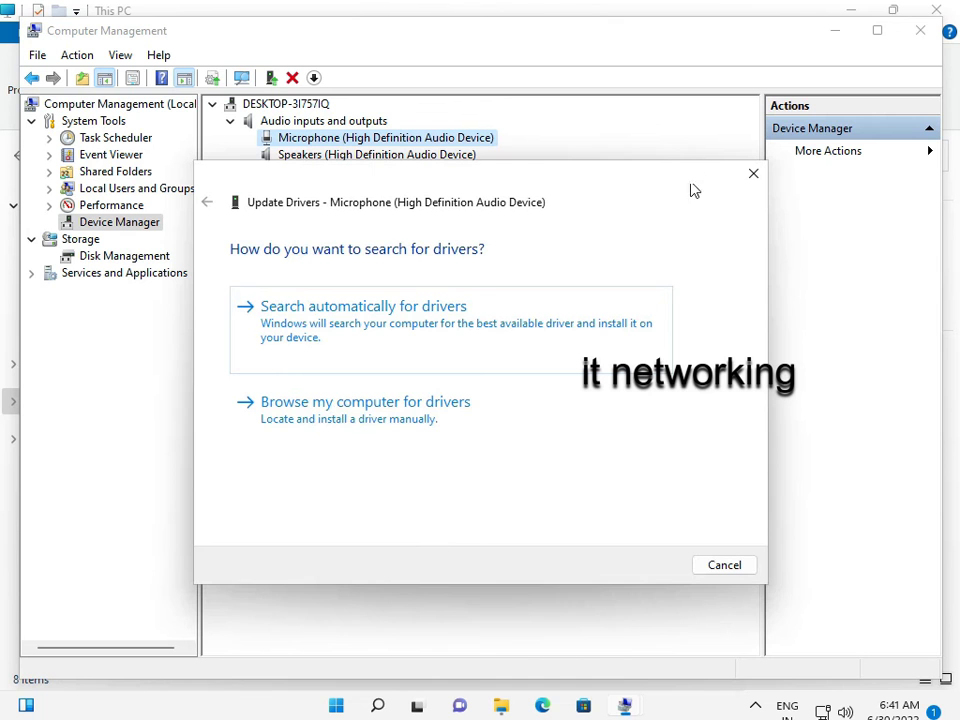
left_click(753, 171)
Uninstall both the Microphone and the Speakers (High Definition Audio Device) under Audio inputs and outputs
right_click(441, 139)
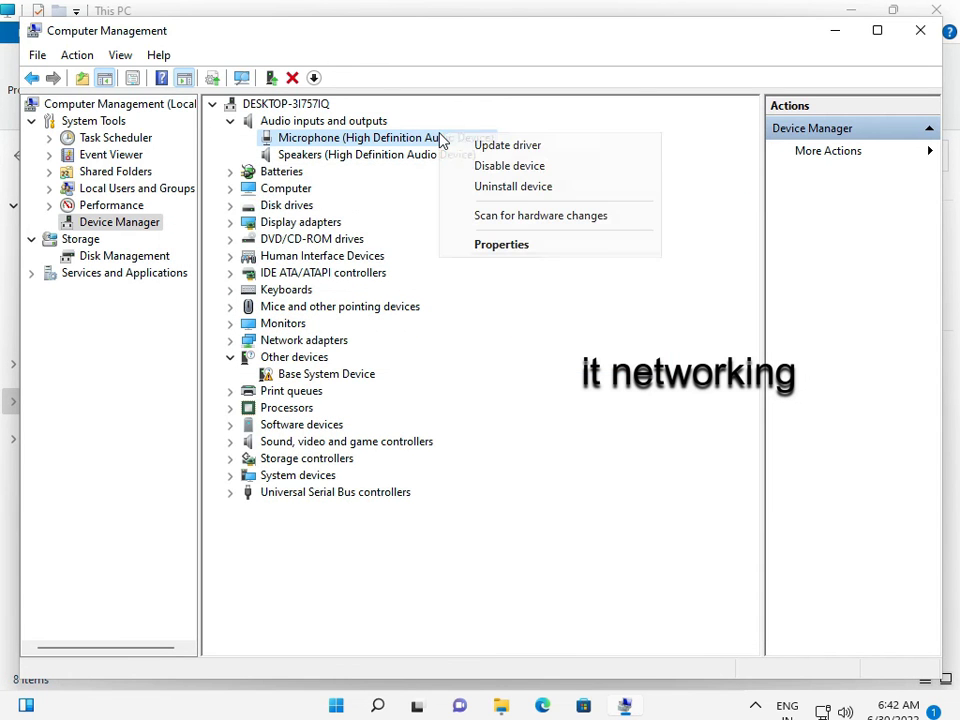
left_click(480, 187)
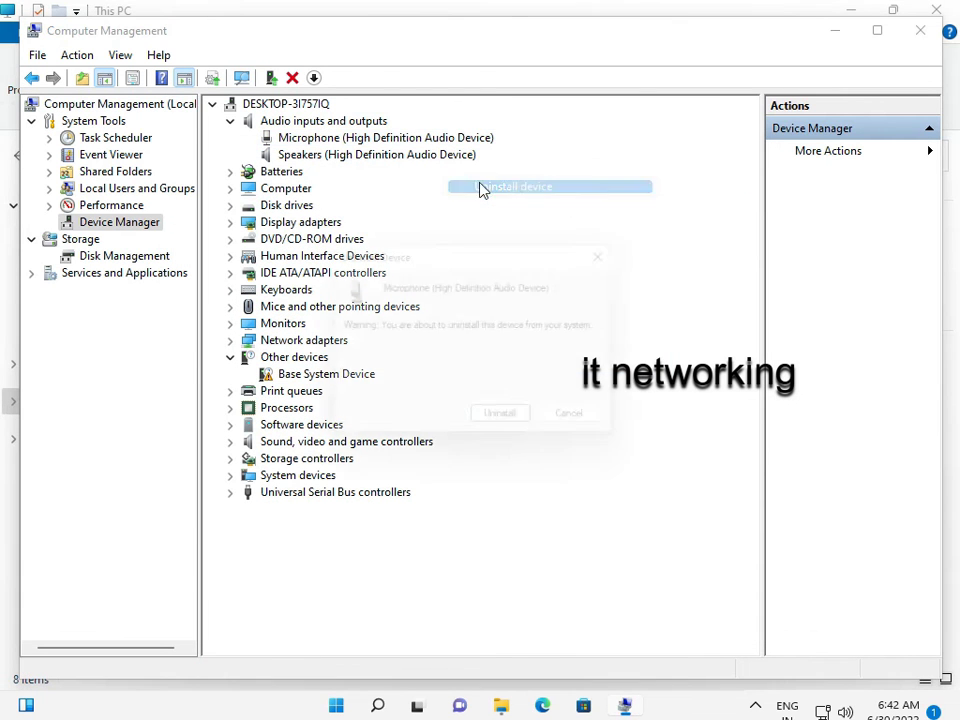
left_click(523, 428)
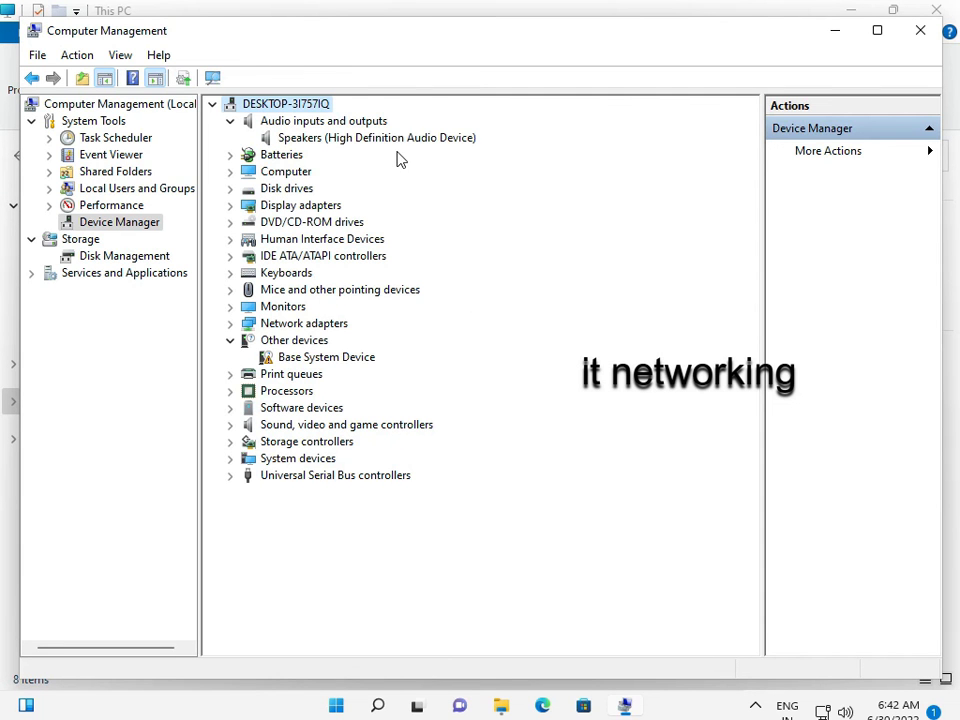
right_click(400, 140)
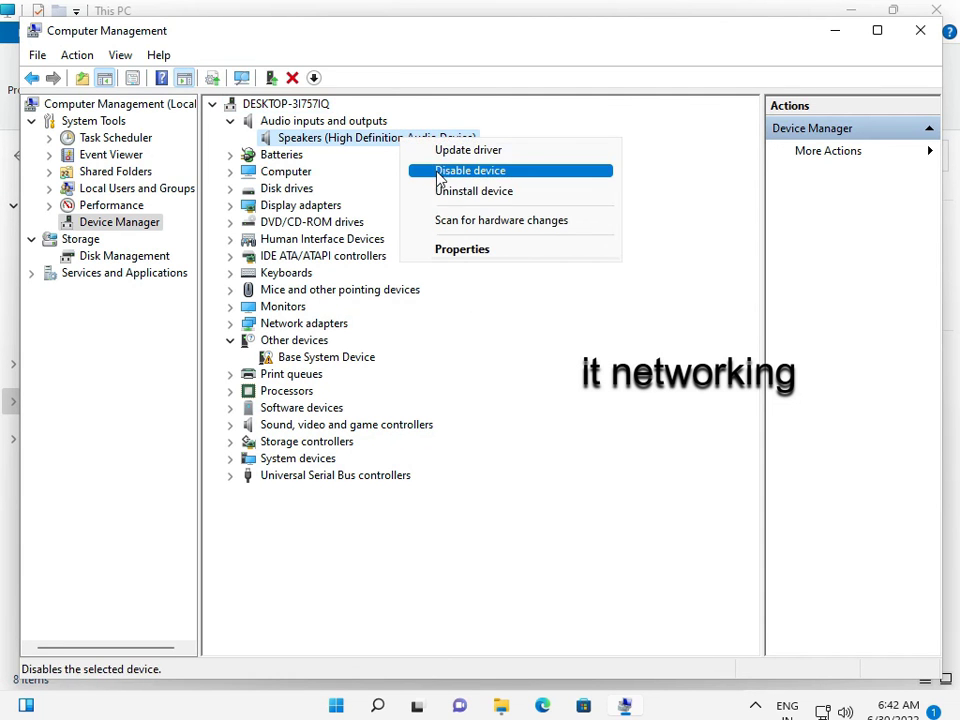
left_click(445, 193)
left_click(513, 424)
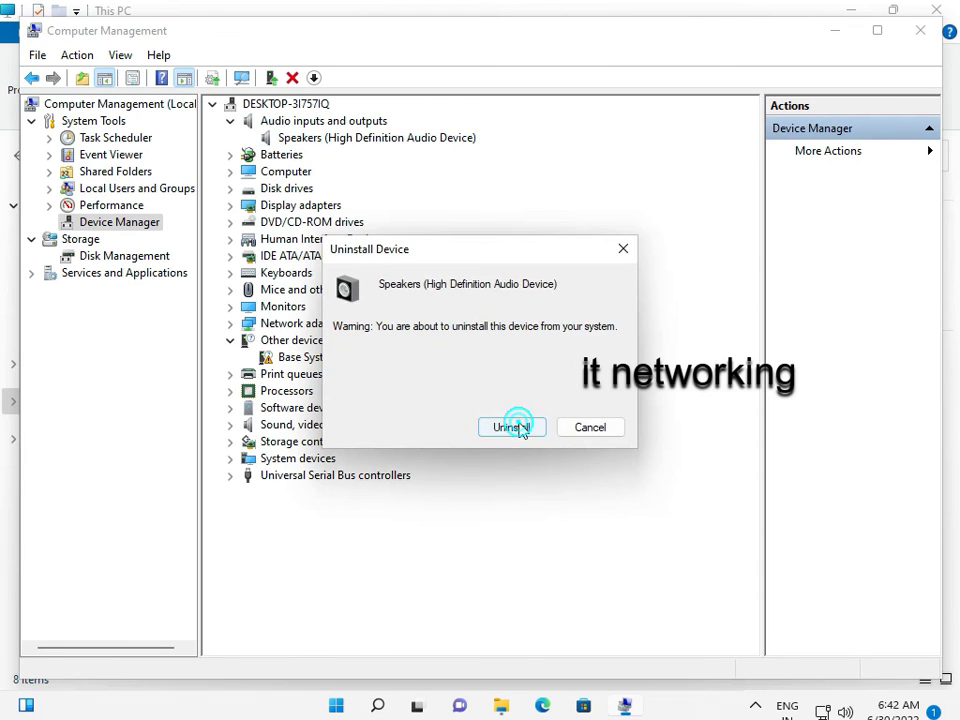
Scan for hardware changes to reinstall the audio devices, expand Audio inputs and outputs to check them, and repeat the scan
left_click(243, 81)
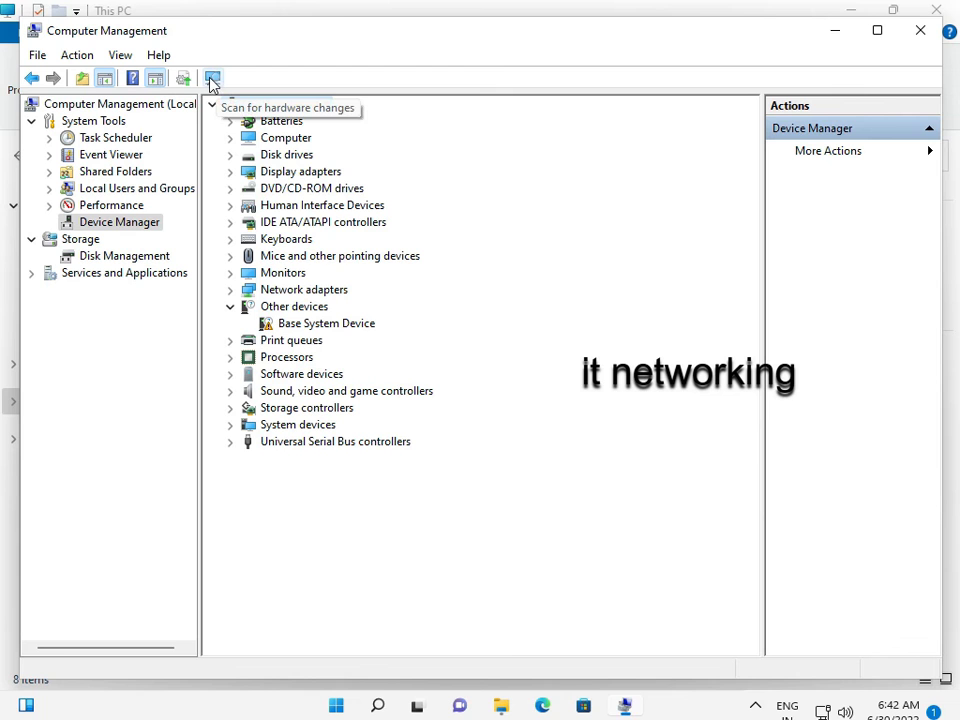
left_click(212, 80)
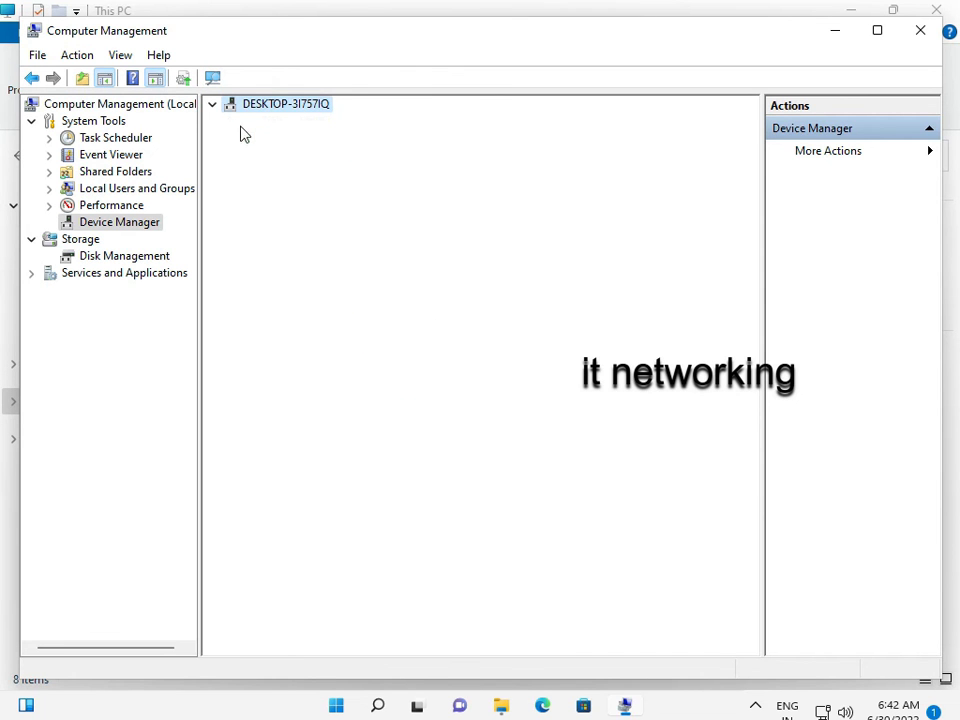
left_click(230, 121)
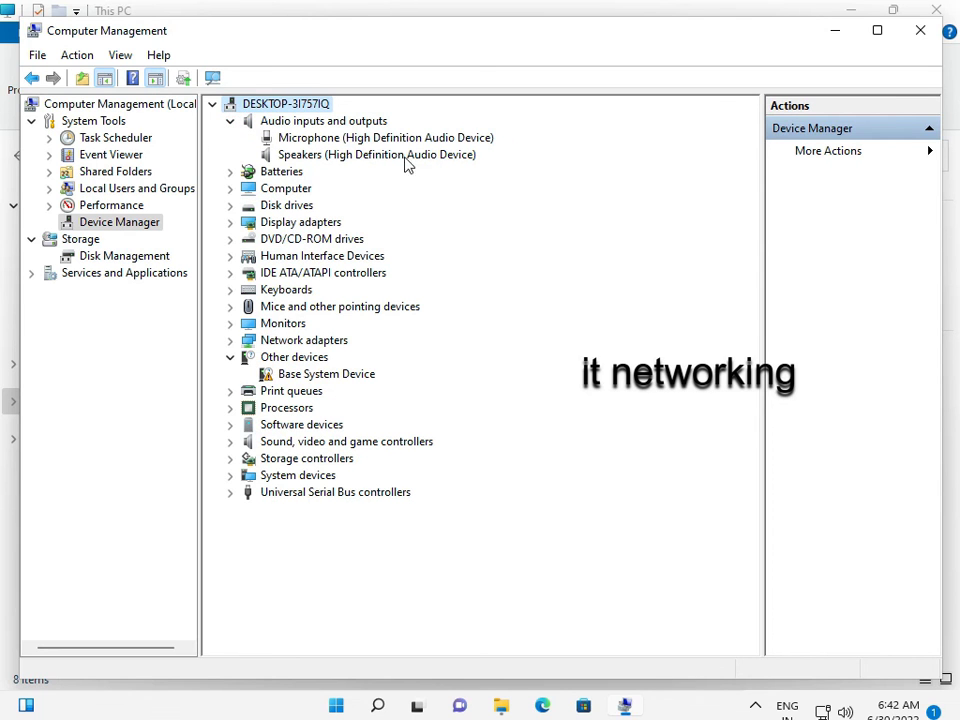
left_click(213, 77)
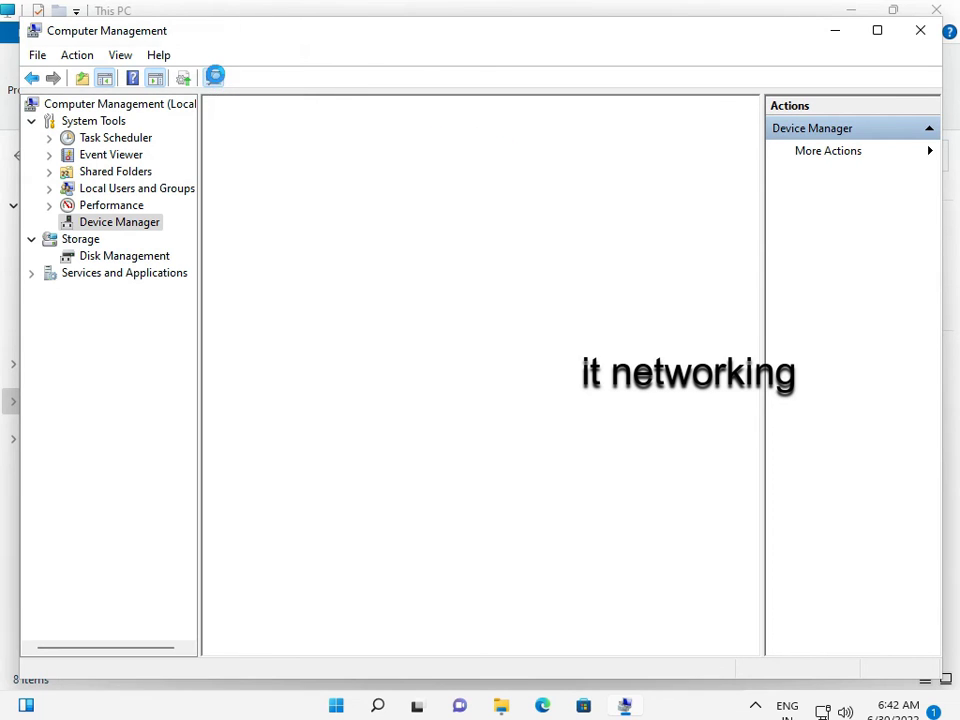